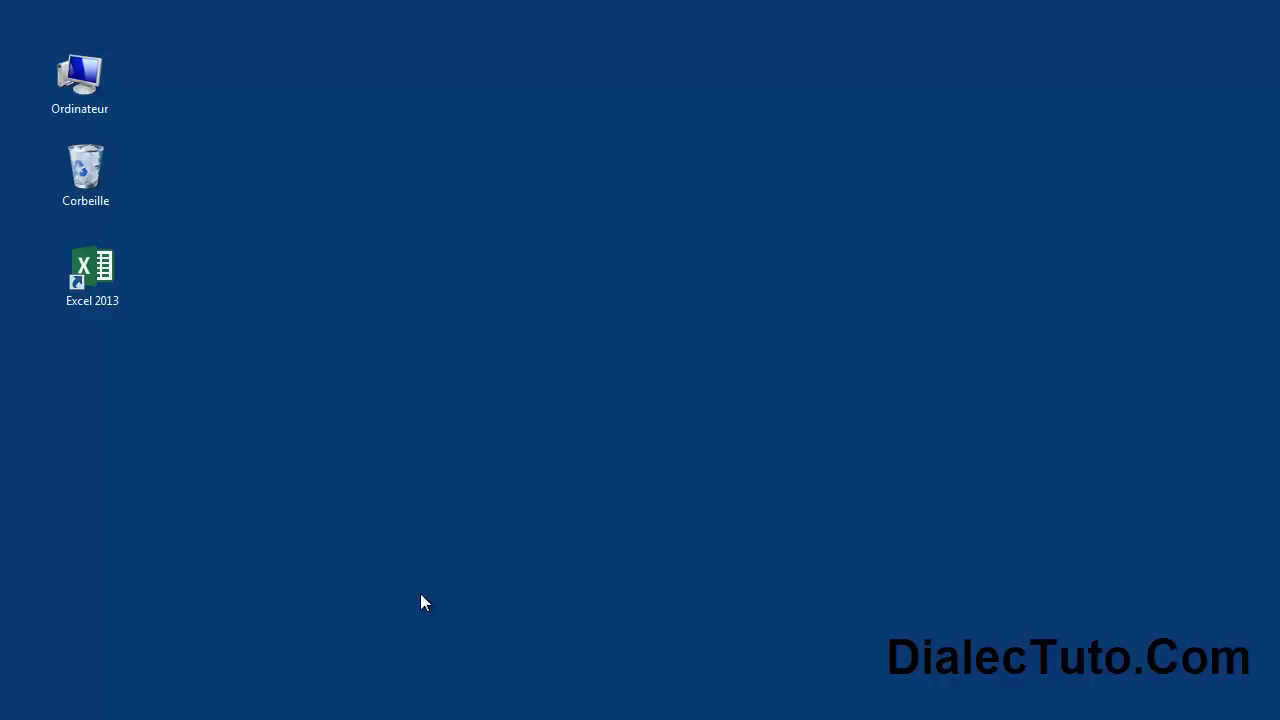
Step: Launch Excel 2013 and preview the Liste de présence attendance template from the template gallery
{"action": "double_click", "coordinate": [94, 278]}
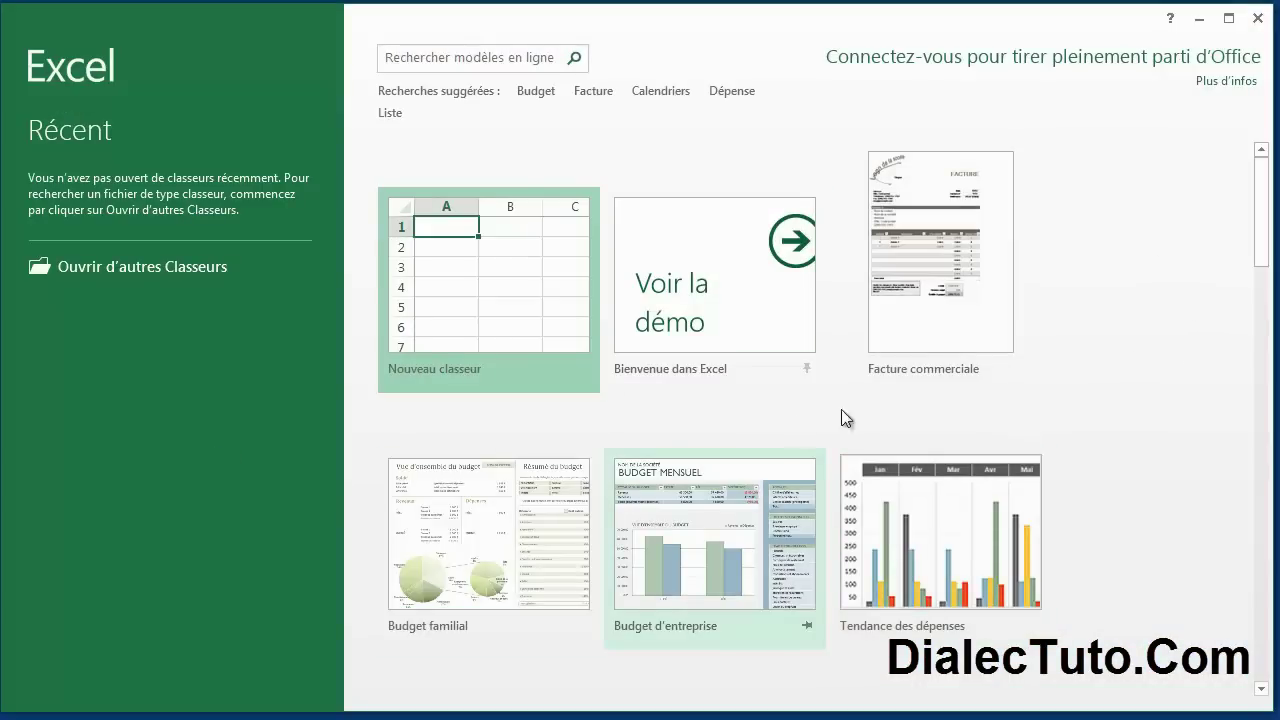
{"action": "scroll", "coordinate": [1127, 472], "scroll_direction": "down", "scroll_amount": 1}
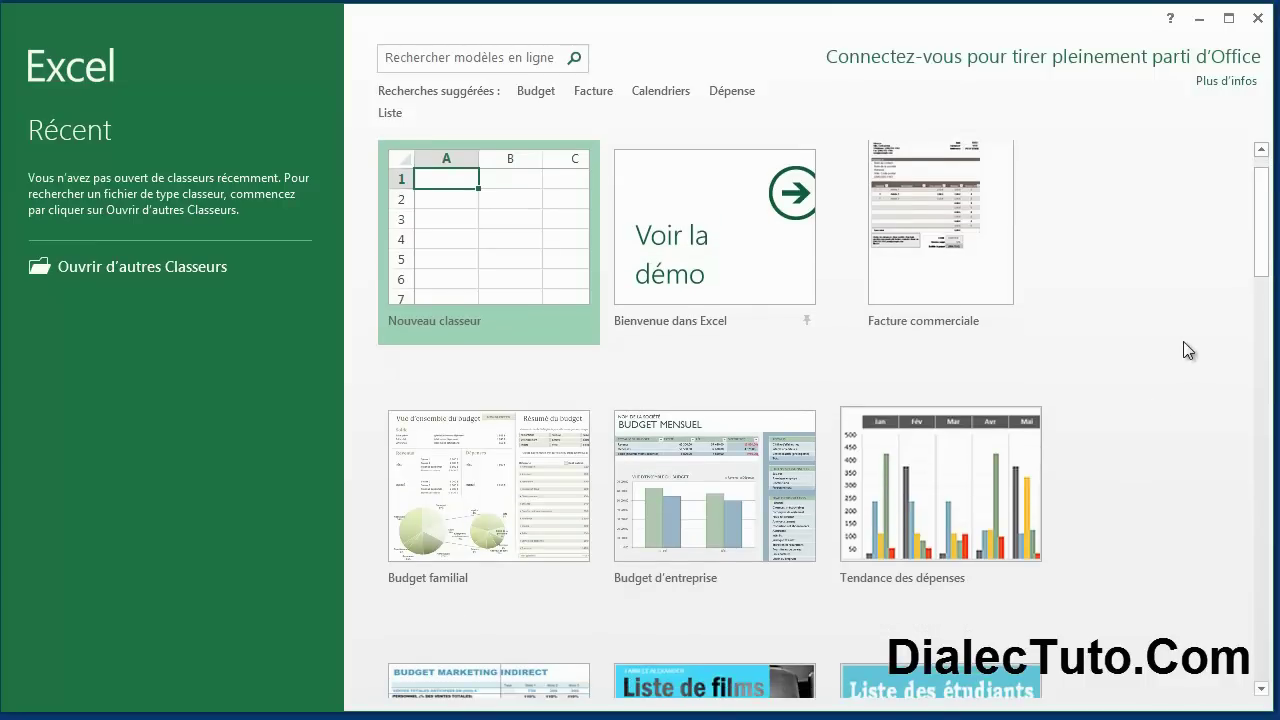
{"action": "left_click_drag", "start_coordinate": [1261, 238], "coordinate": [1261, 320]}
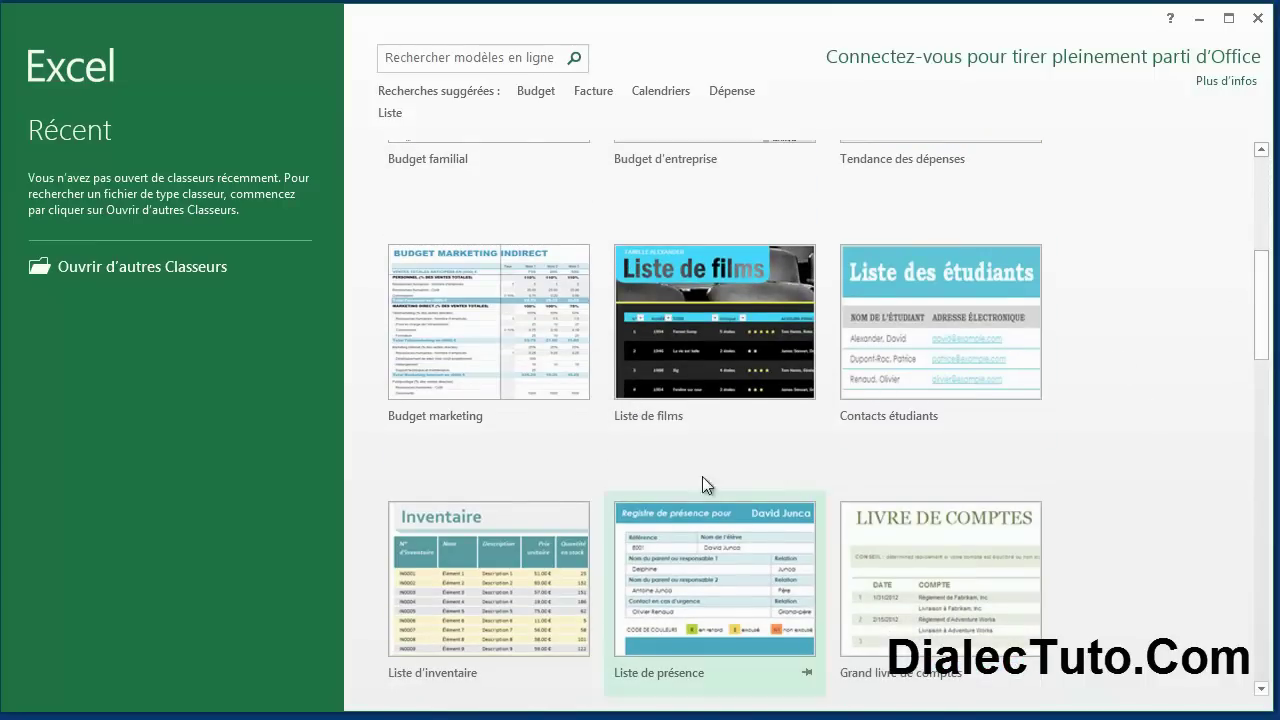
{"action": "scroll", "coordinate": [603, 471], "scroll_direction": "up", "scroll_amount": 2}
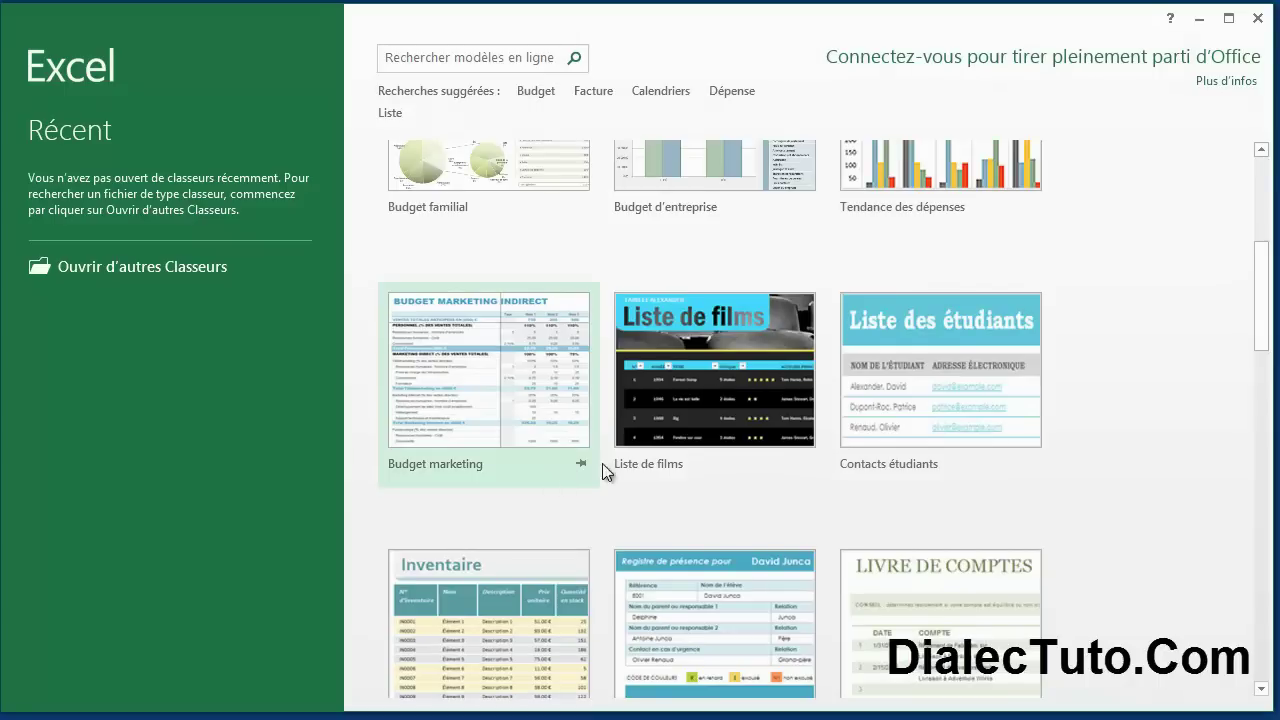
{"action": "scroll", "coordinate": [951, 383], "scroll_direction": "up", "scroll_amount": 5}
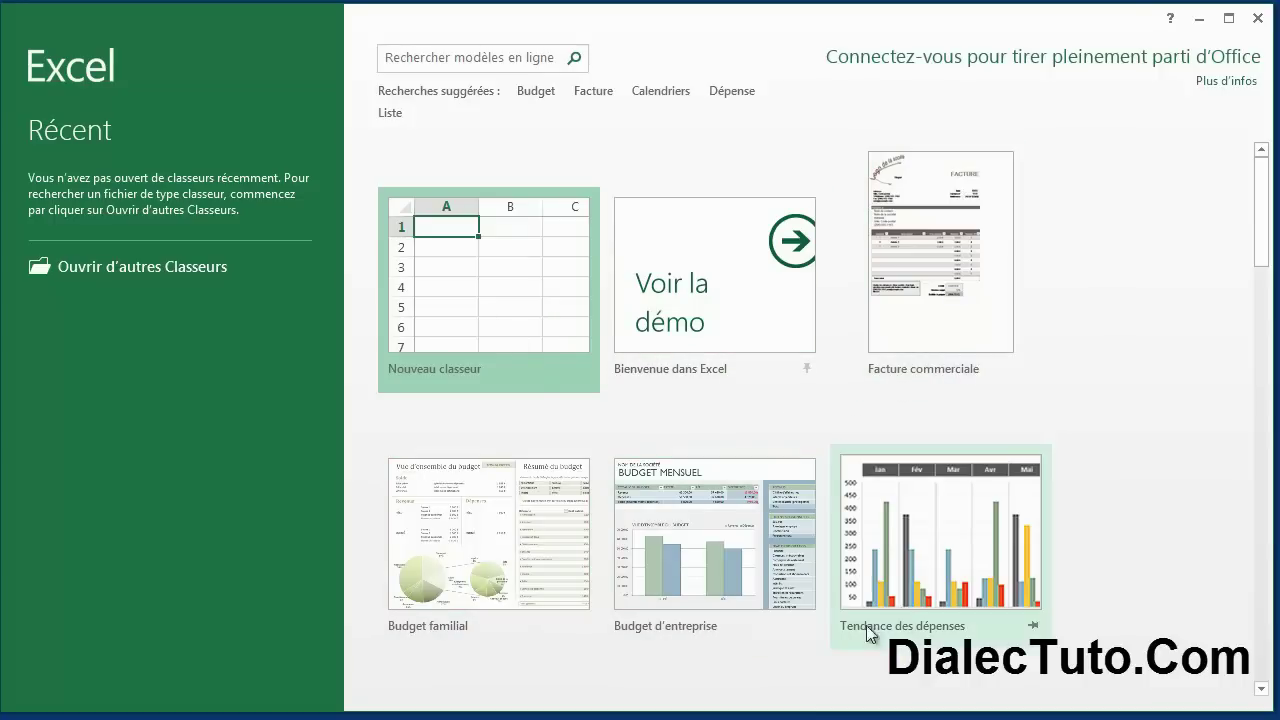
{"action": "scroll", "coordinate": [924, 640], "scroll_direction": "down", "scroll_amount": 3}
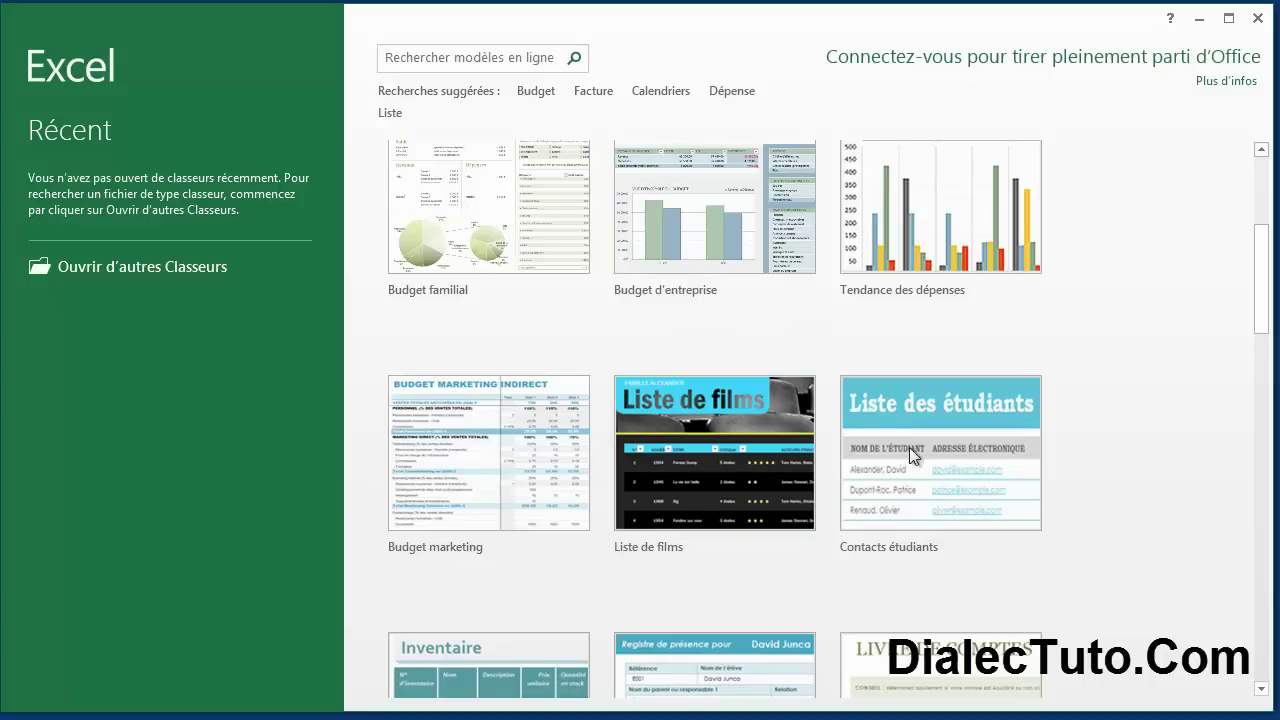
{"action": "scroll", "coordinate": [960, 490], "scroll_direction": "down", "scroll_amount": 1}
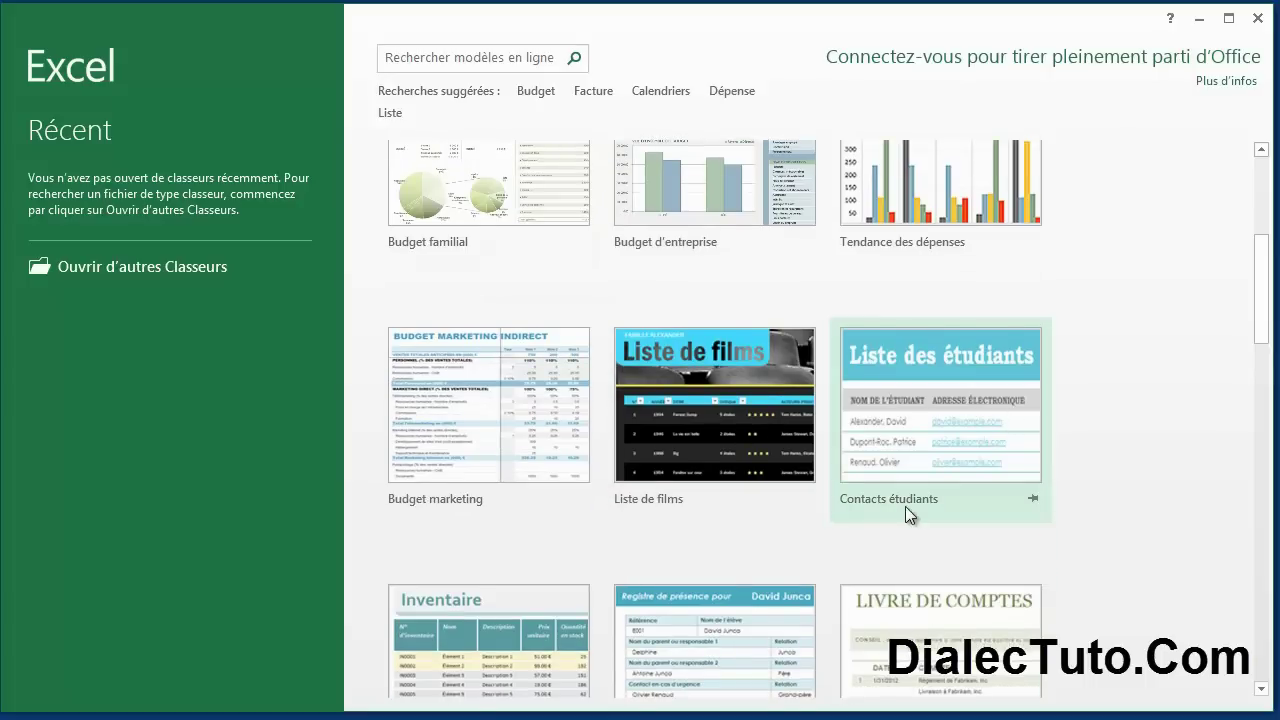
{"action": "scroll", "coordinate": [905, 510], "scroll_direction": "down", "scroll_amount": 5}
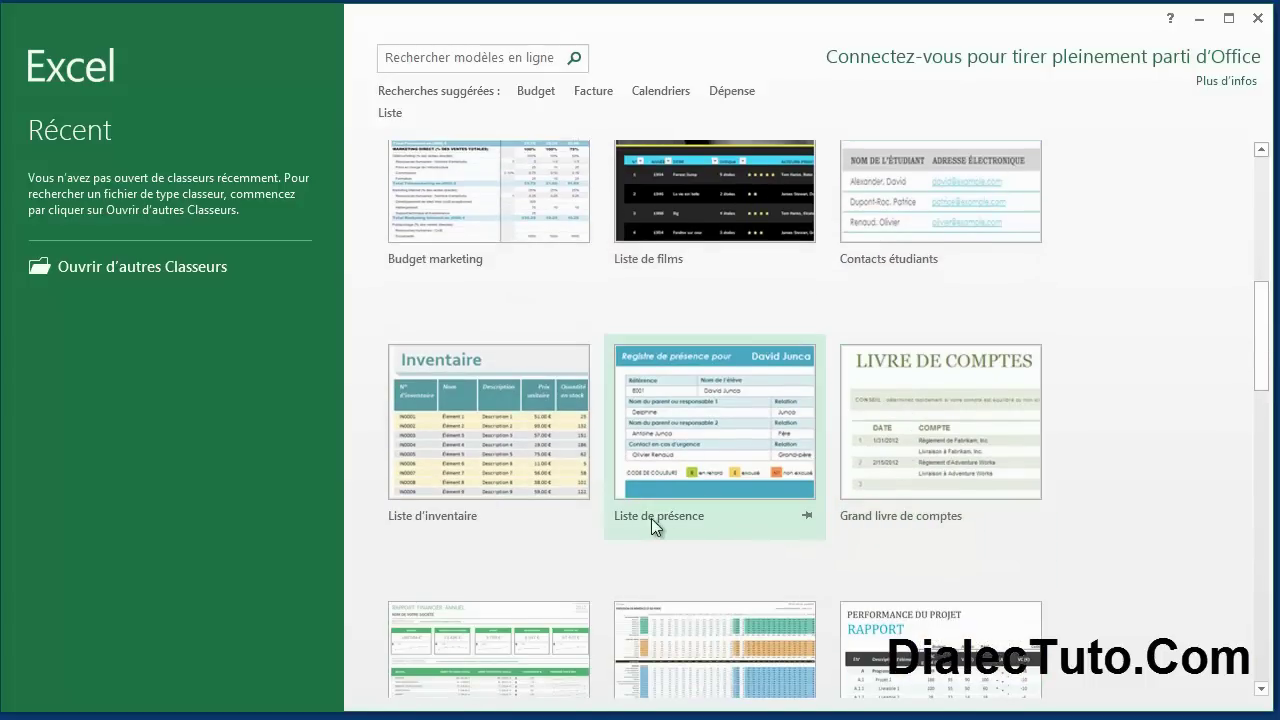
{"action": "left_click", "coordinate": [689, 423]}
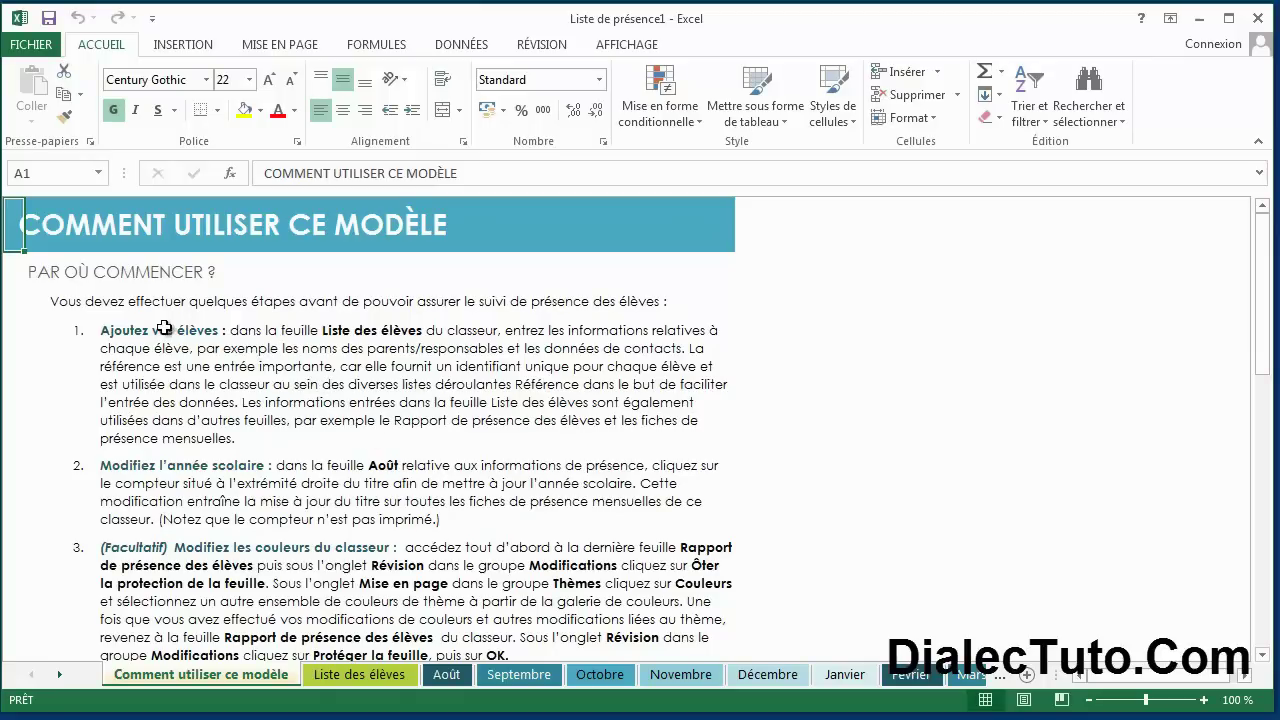
Step: View the Liste des élèves sheet, then switch to the Août attendance sheet
{"action": "left_click", "coordinate": [362, 675]}
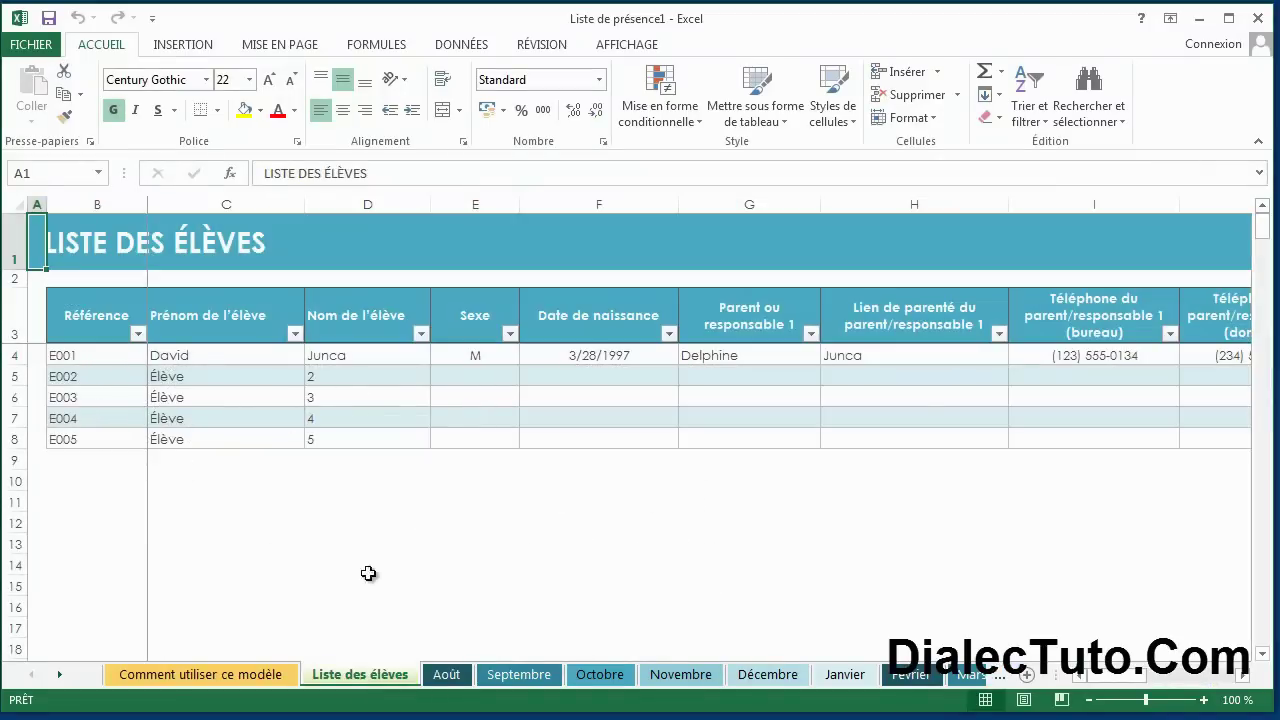
{"action": "left_click", "coordinate": [446, 674]}
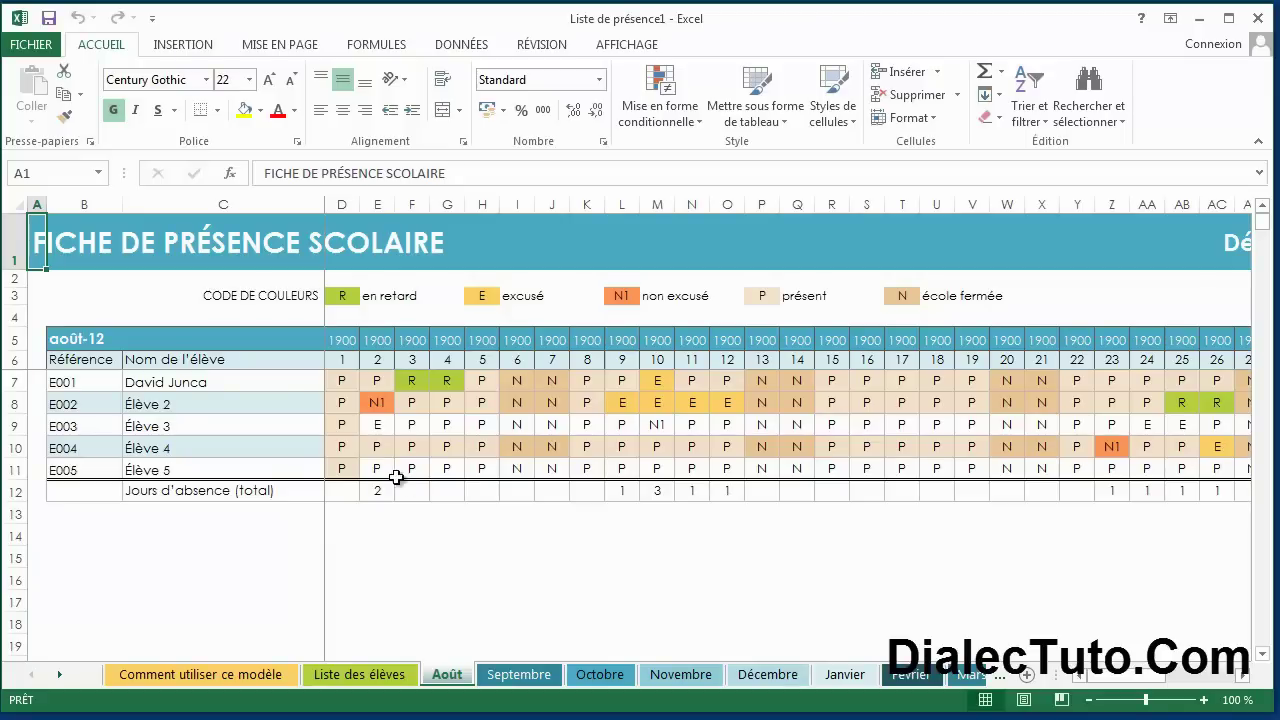
Step: Enter R in F10 for Élève 4's day 3, and E in D11 and D7 for day 1
{"action": "left_click", "coordinate": [411, 447]}
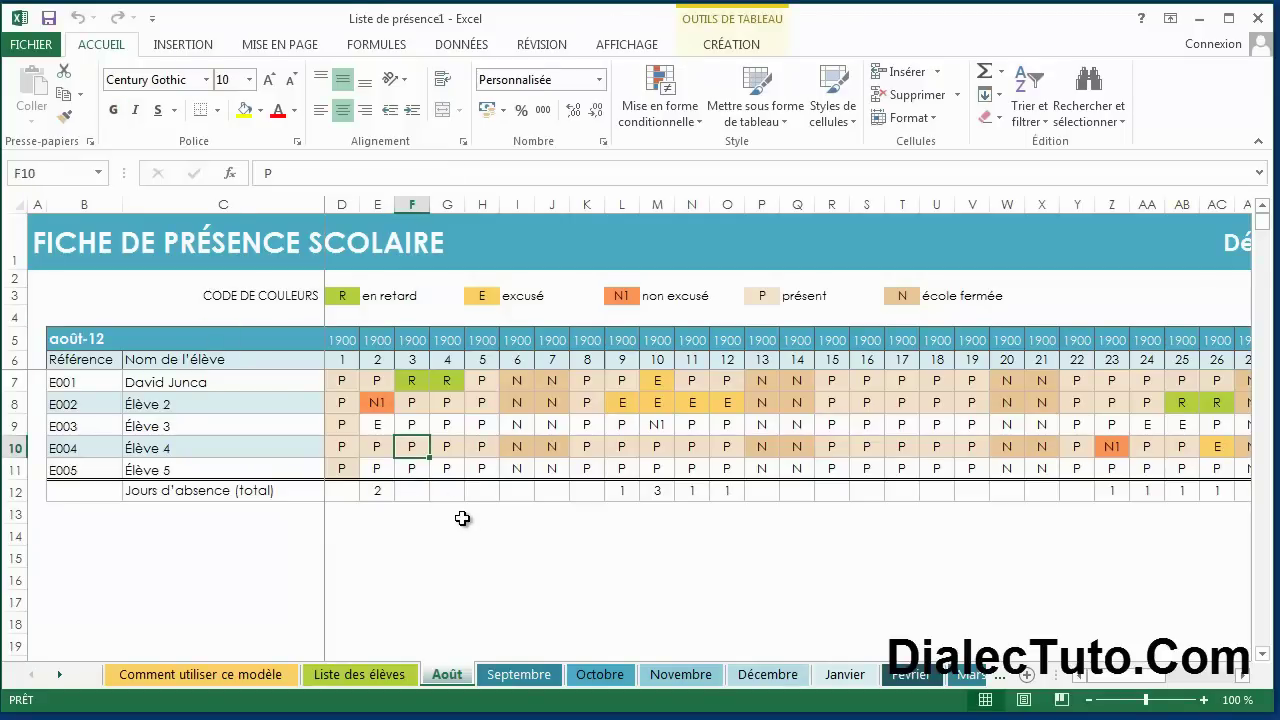
{"action": "type", "text": "R"}
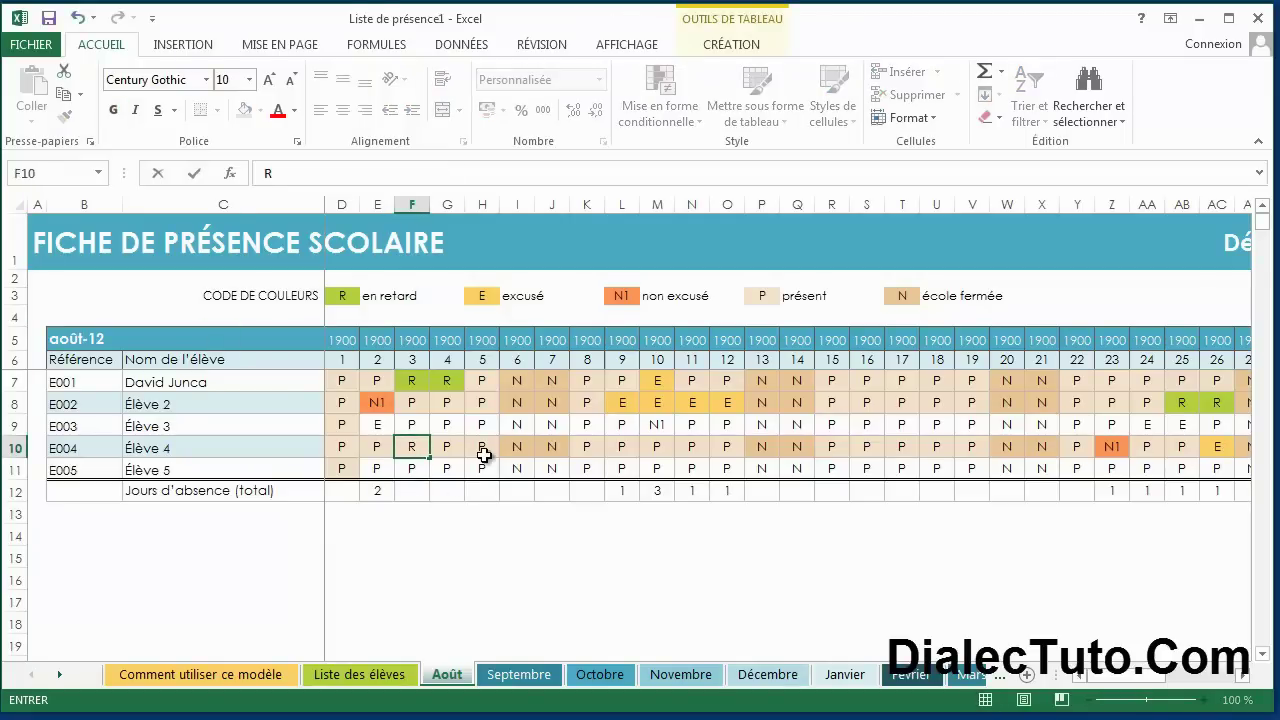
{"action": "left_click", "coordinate": [483, 452]}
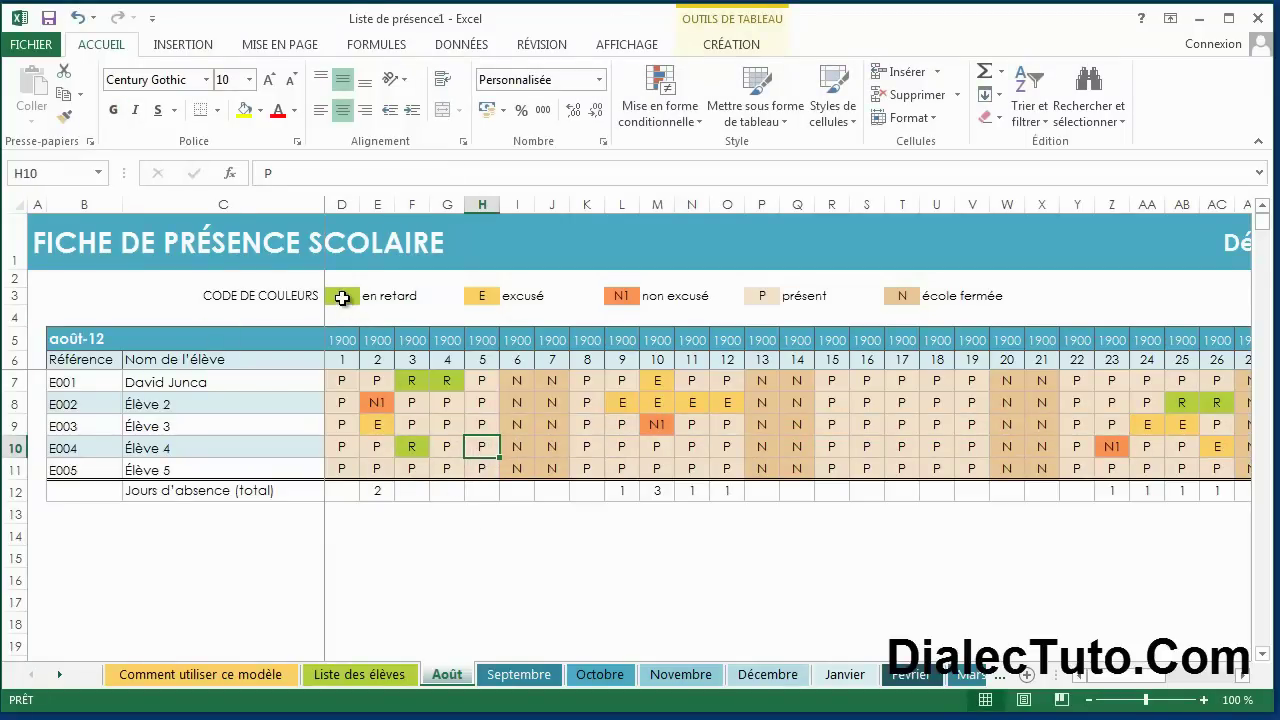
{"action": "left_click", "coordinate": [340, 466]}
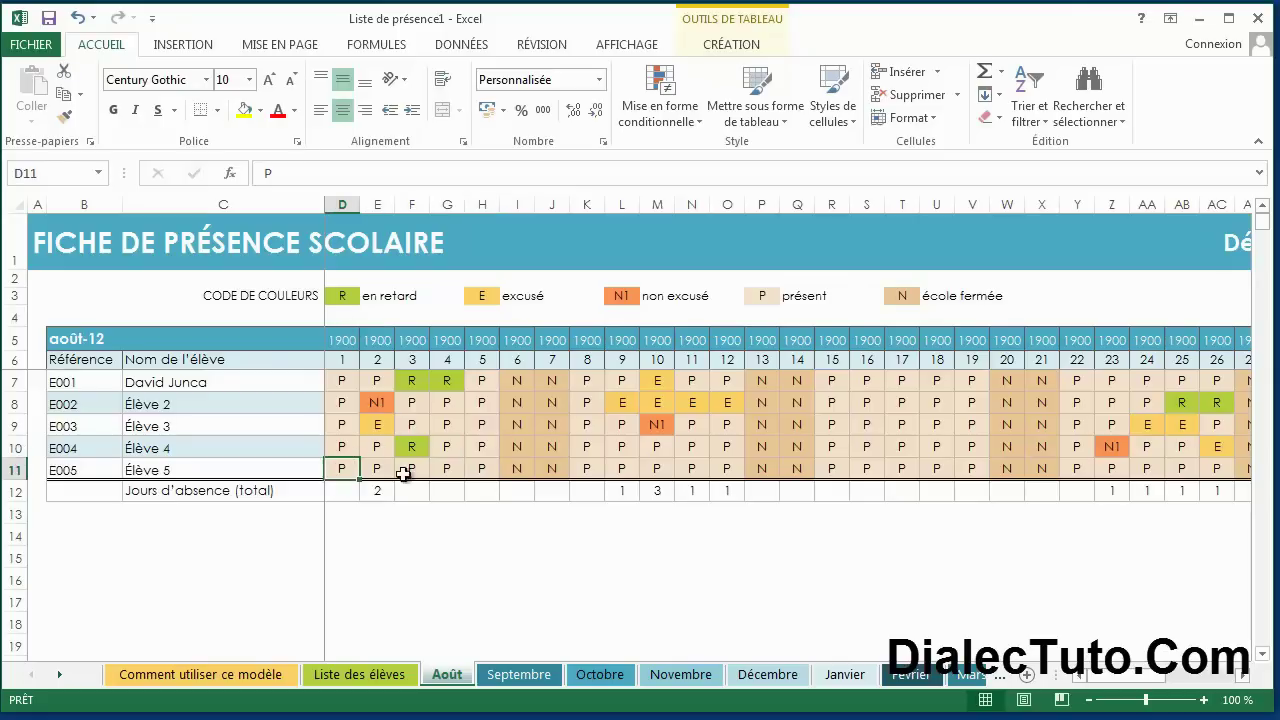
{"action": "type", "text": "E"}
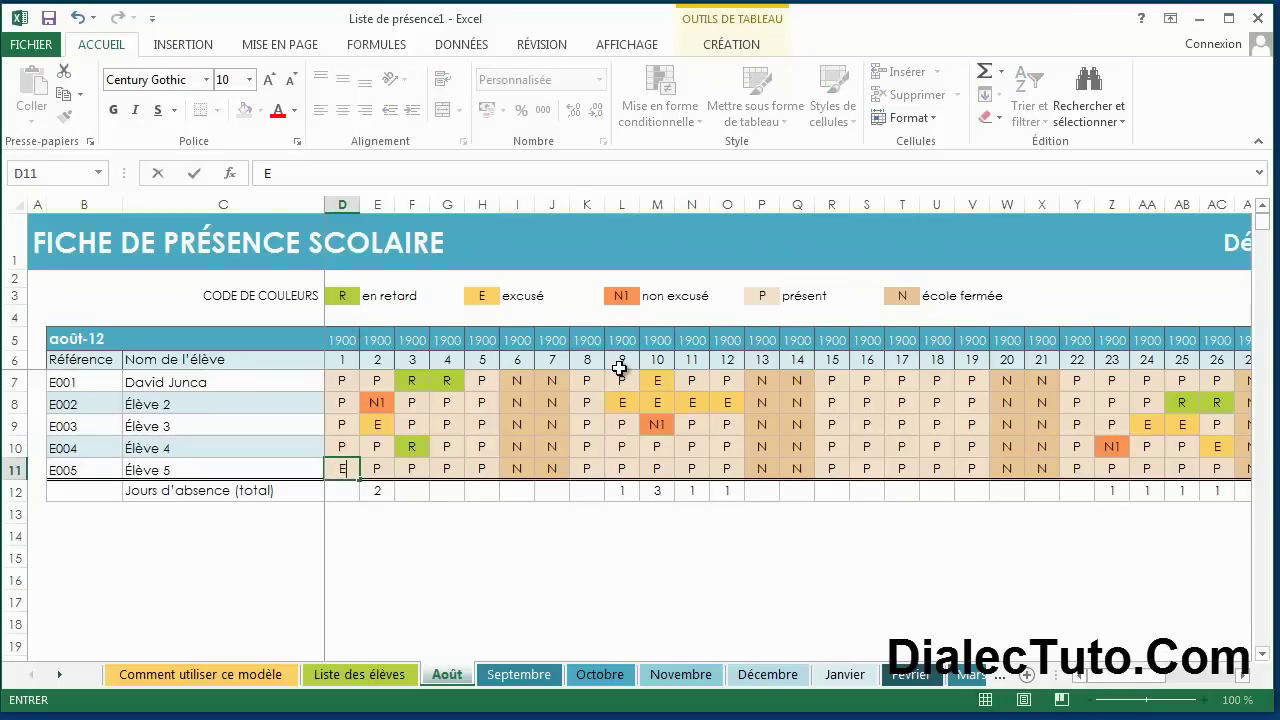
{"action": "left_click", "coordinate": [482, 403]}
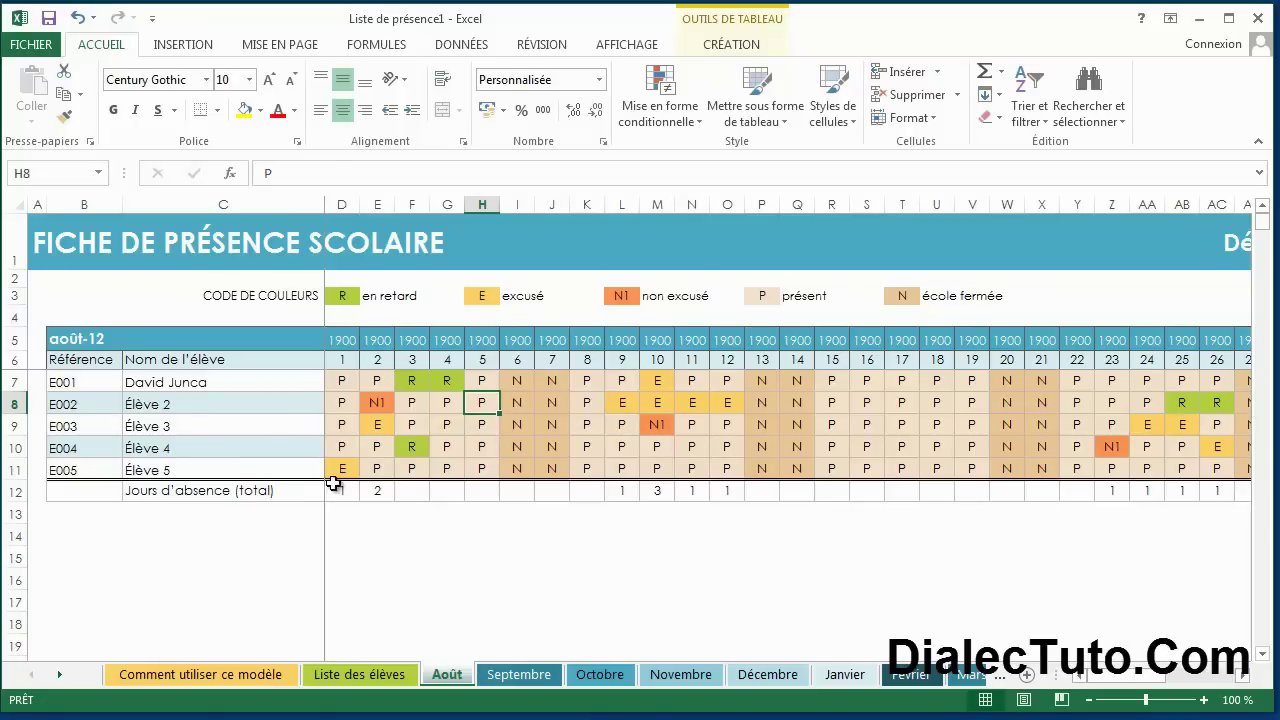
{"action": "left_click", "coordinate": [340, 381]}
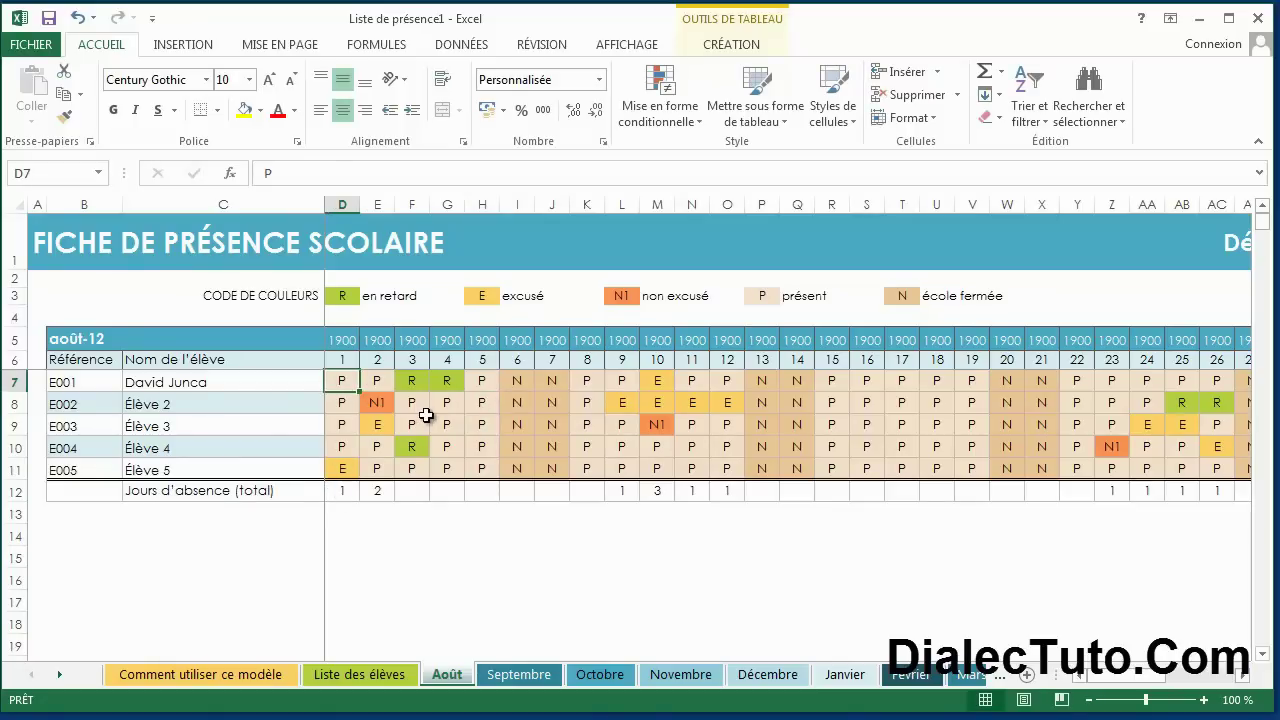
{"action": "type", "text": "E"}
{"action": "left_click", "coordinate": [427, 417]}
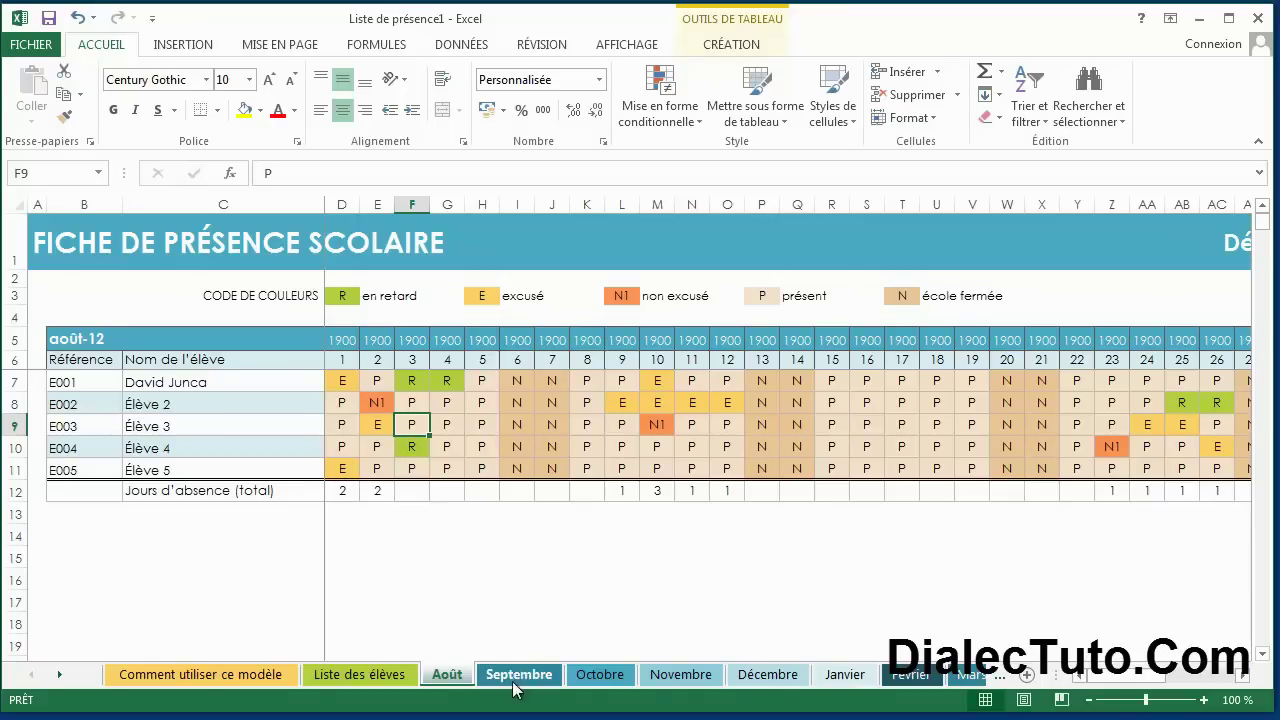
Step: Look through the Septembre and Octobre sheets, then open the Rapport de présence des élèves sheet
{"action": "left_click", "coordinate": [530, 679]}
{"action": "left_click", "coordinate": [602, 676]}
{"action": "left_click", "coordinate": [60, 676]}
{"action": "left_click", "coordinate": [60, 676]}
{"action": "left_click", "coordinate": [60, 676]}
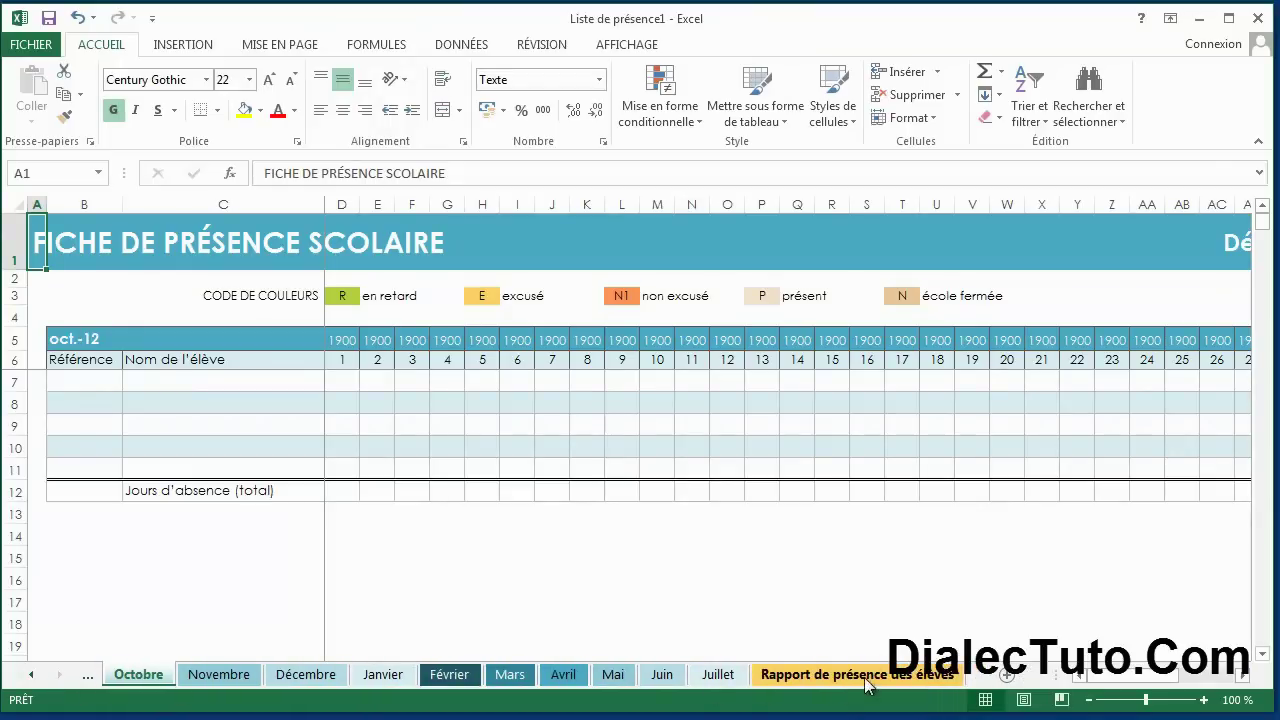
{"action": "left_click", "coordinate": [806, 680]}
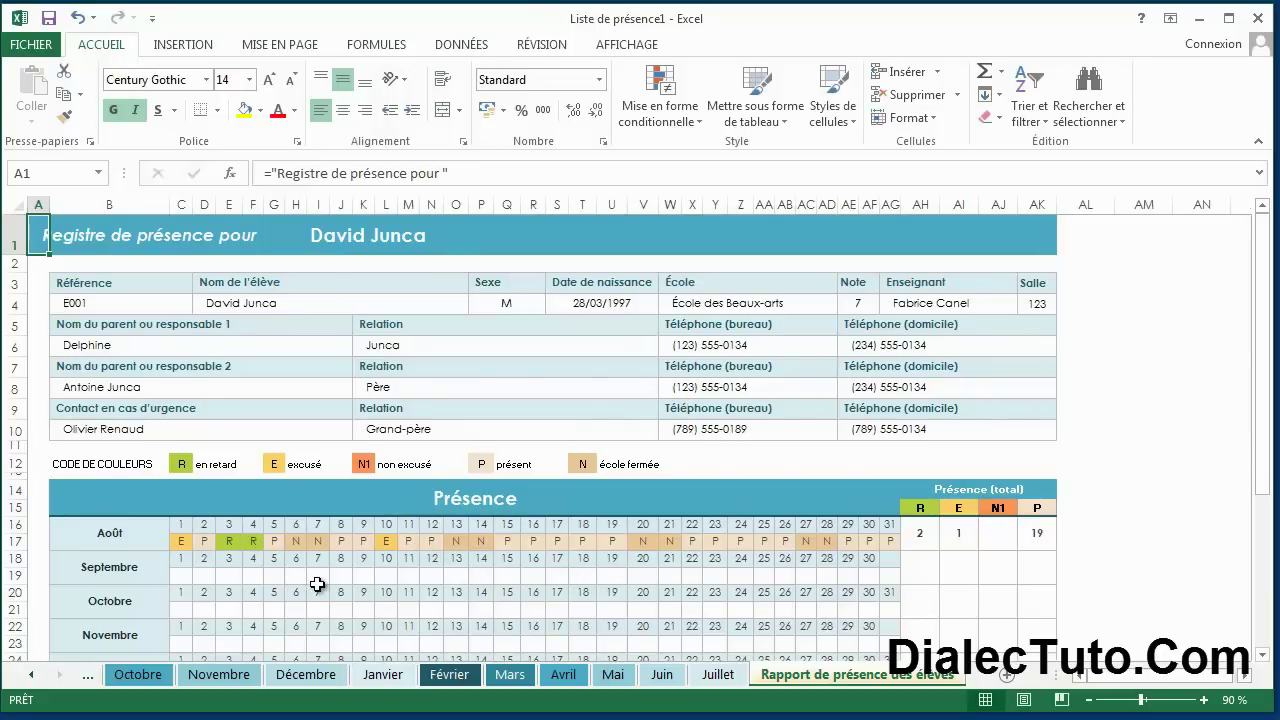
Step: Choose E002 from the B4 student reference dropdown to report Élève 2's Août totals
{"action": "scroll", "coordinate": [461, 580], "scroll_direction": "down", "scroll_amount": 1}
{"action": "scroll", "coordinate": [461, 580], "scroll_direction": "down", "scroll_amount": 5}
{"action": "scroll", "coordinate": [543, 572], "scroll_direction": "up", "scroll_amount": 2}
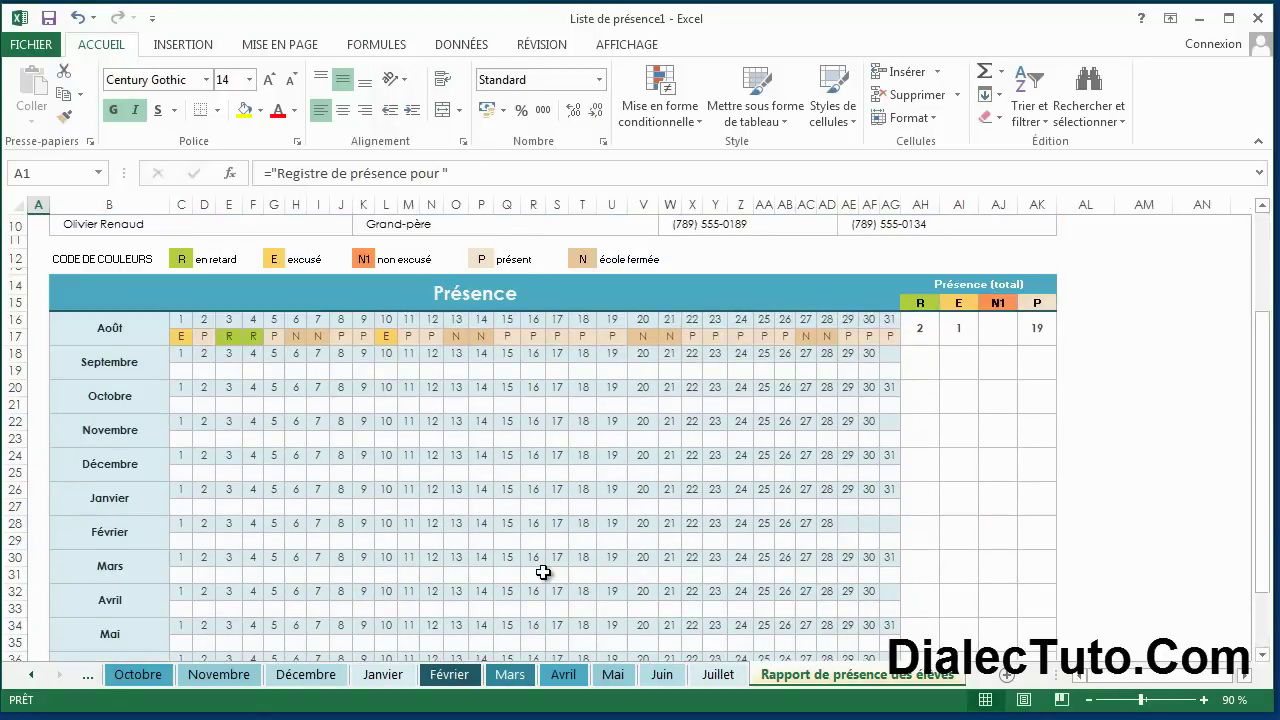
{"action": "scroll", "coordinate": [543, 572], "scroll_direction": "up", "scroll_amount": 2}
{"action": "scroll", "coordinate": [543, 572], "scroll_direction": "up", "scroll_amount": 1}
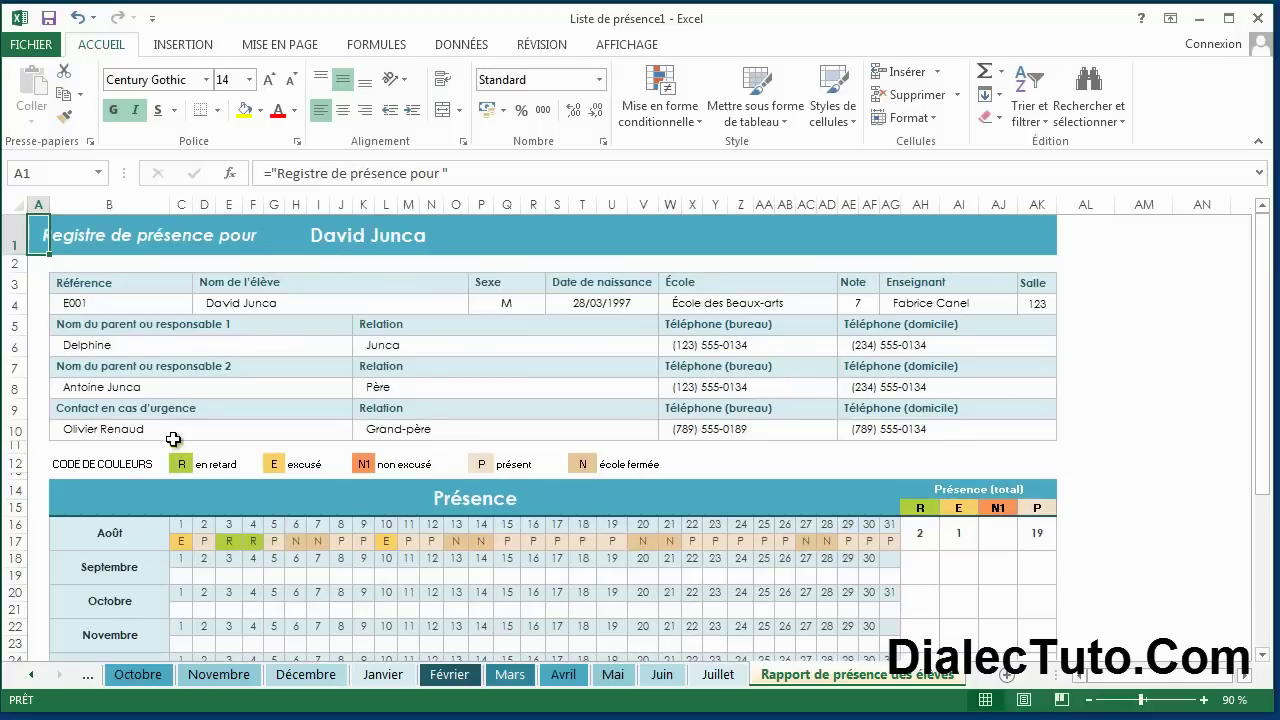
{"action": "left_click", "coordinate": [91, 305]}
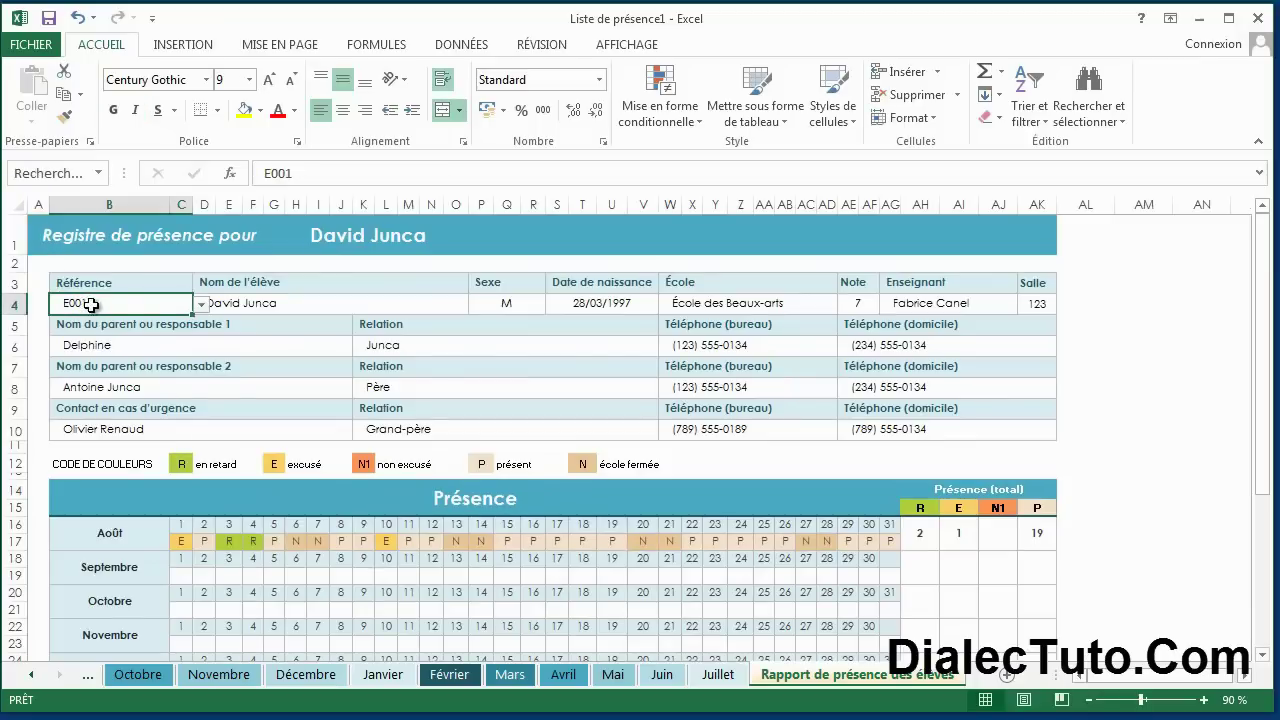
{"action": "left_click", "coordinate": [201, 304]}
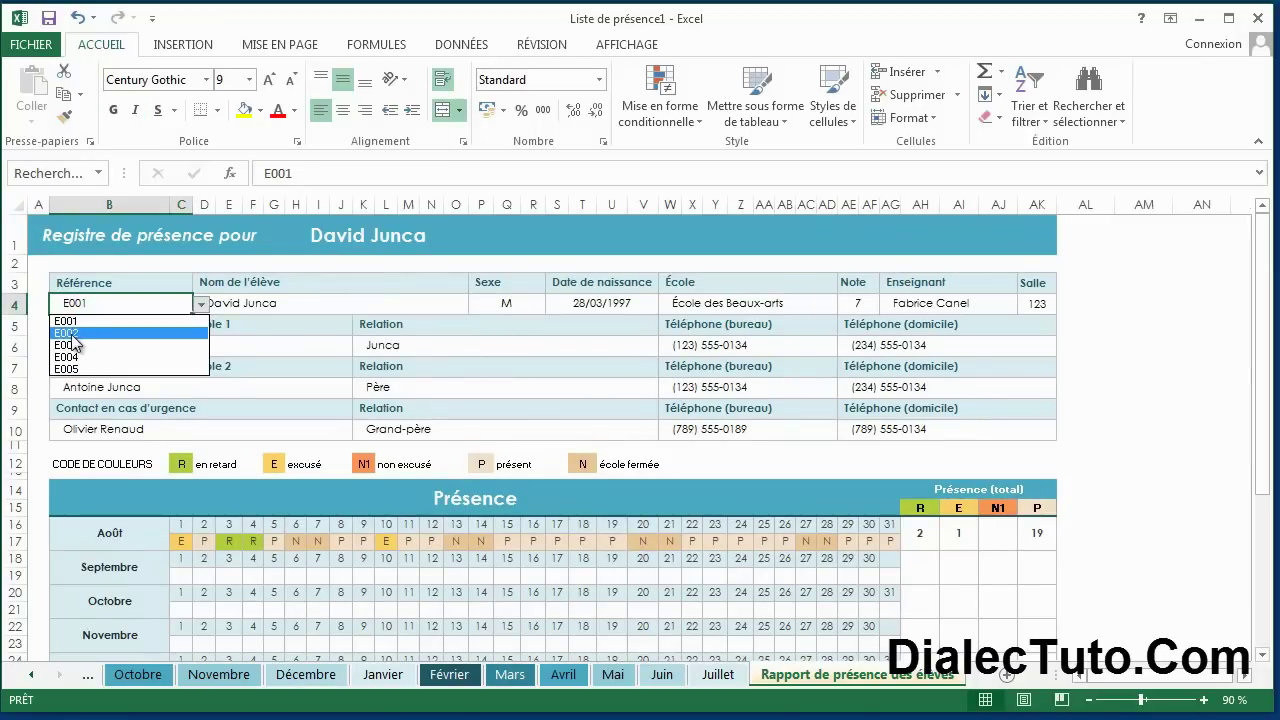
{"action": "left_click", "coordinate": [72, 334]}
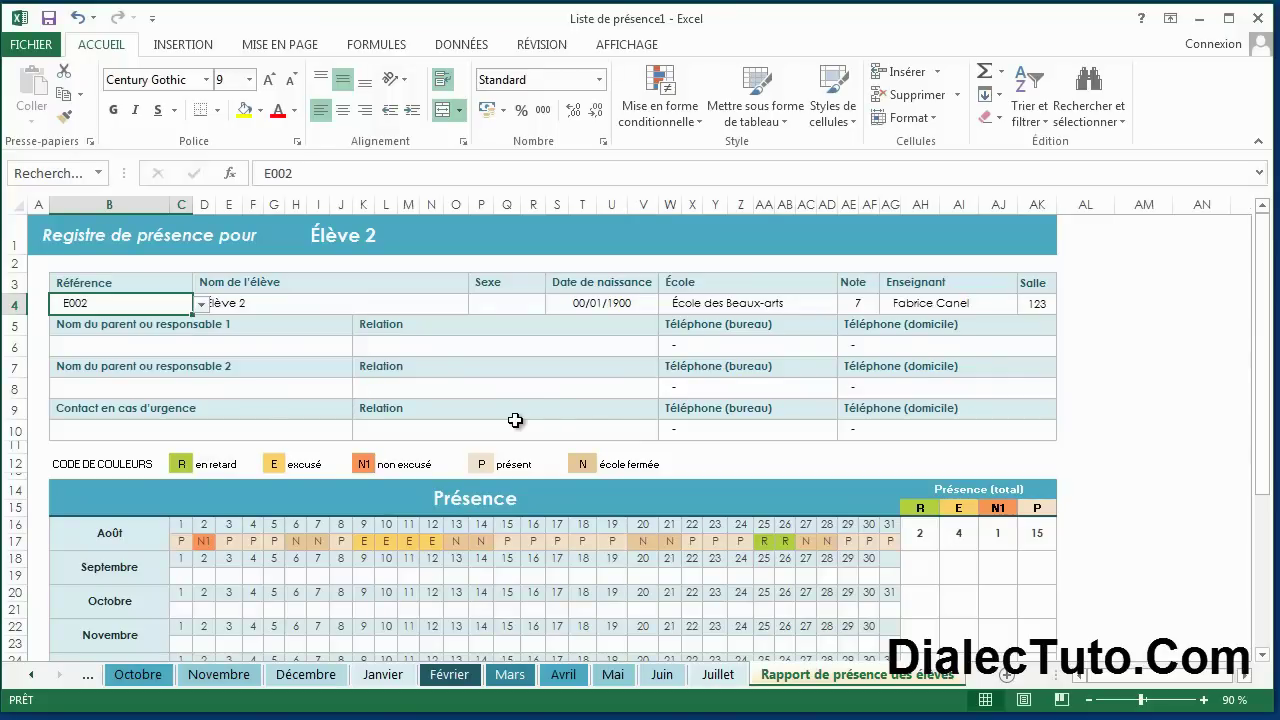
Step: Create a new workbook from the Liste de films template via FICHIER > Nouveau
{"action": "left_click", "coordinate": [31, 45]}
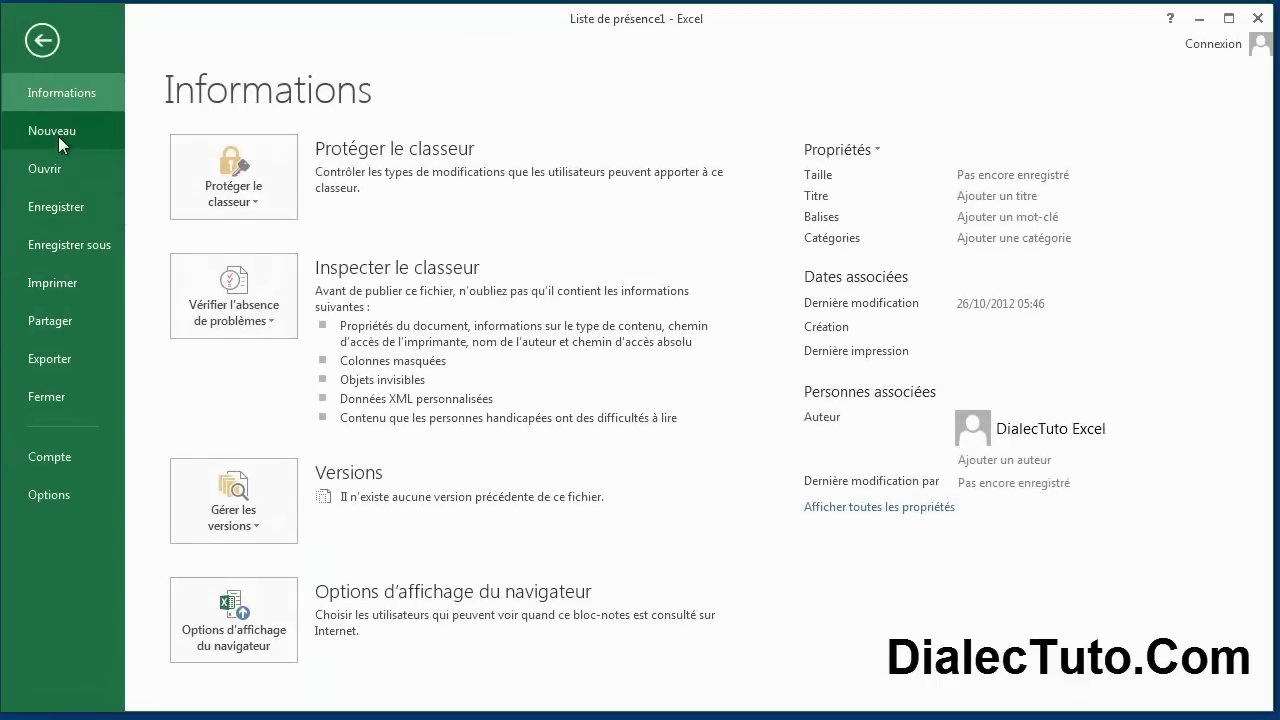
{"action": "left_click", "coordinate": [58, 136]}
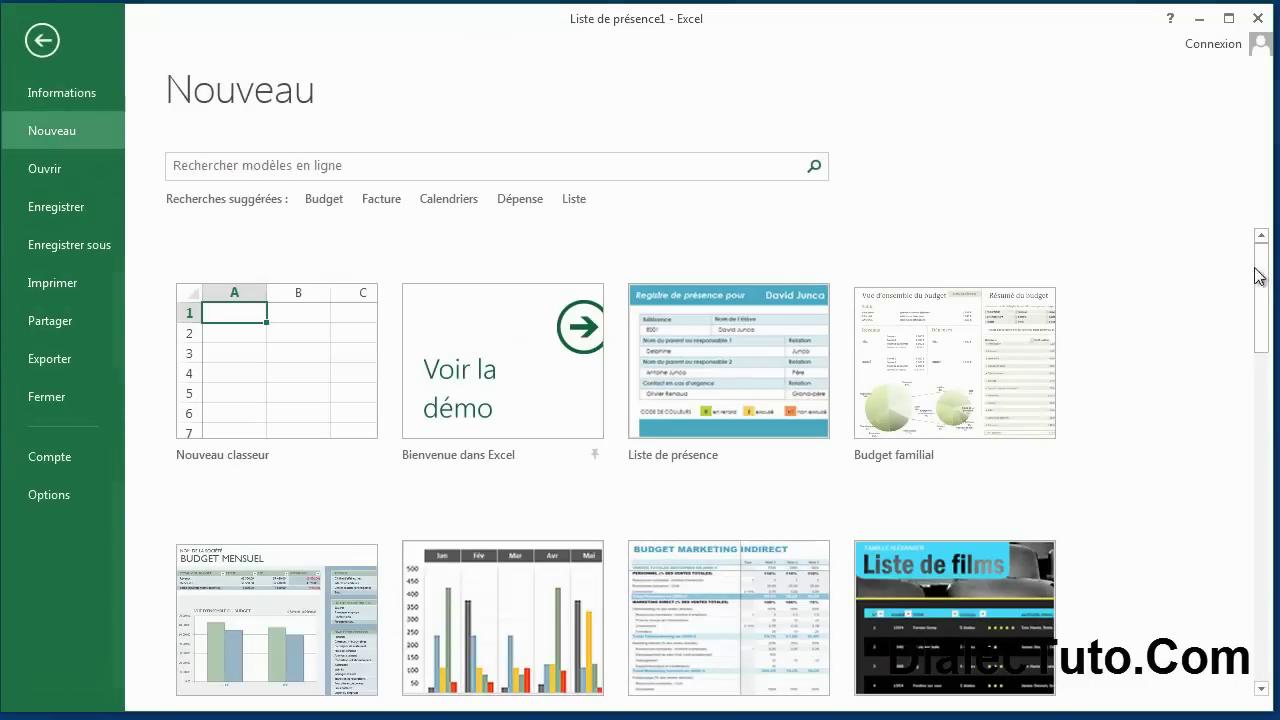
{"action": "left_click_drag", "start_coordinate": [1258, 276], "coordinate": [1262, 326]}
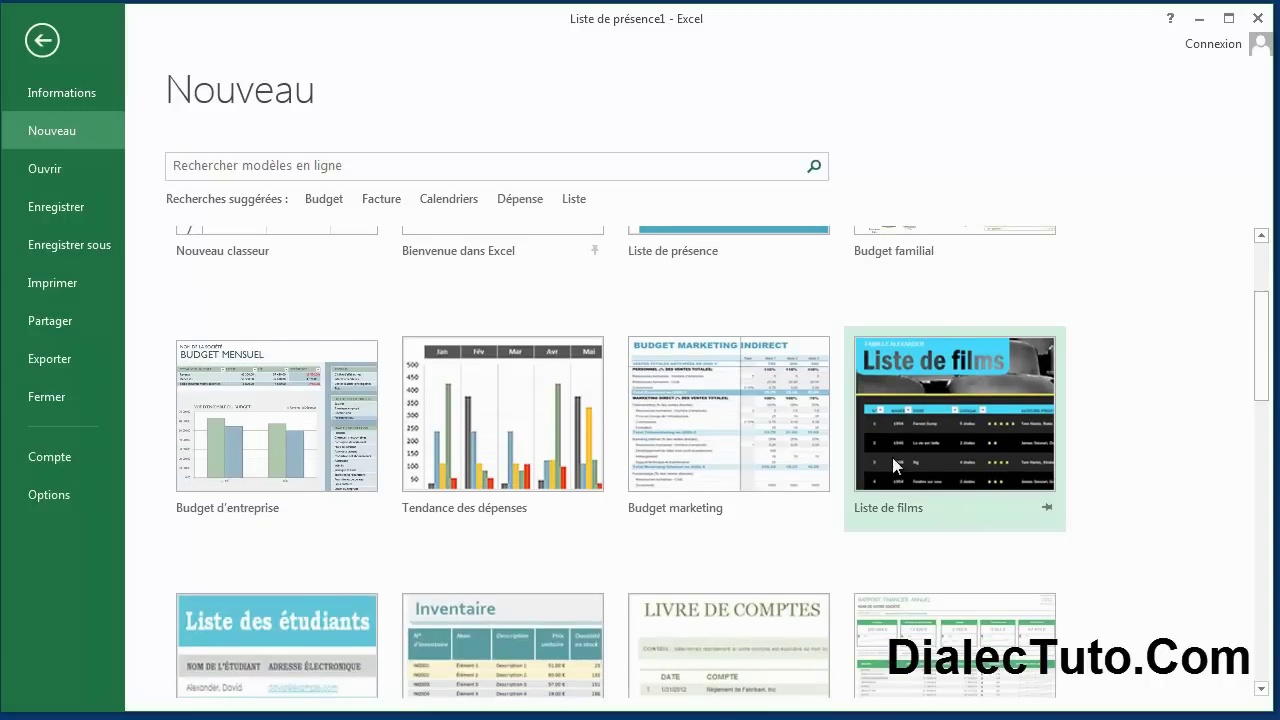
{"action": "left_click", "coordinate": [945, 385]}
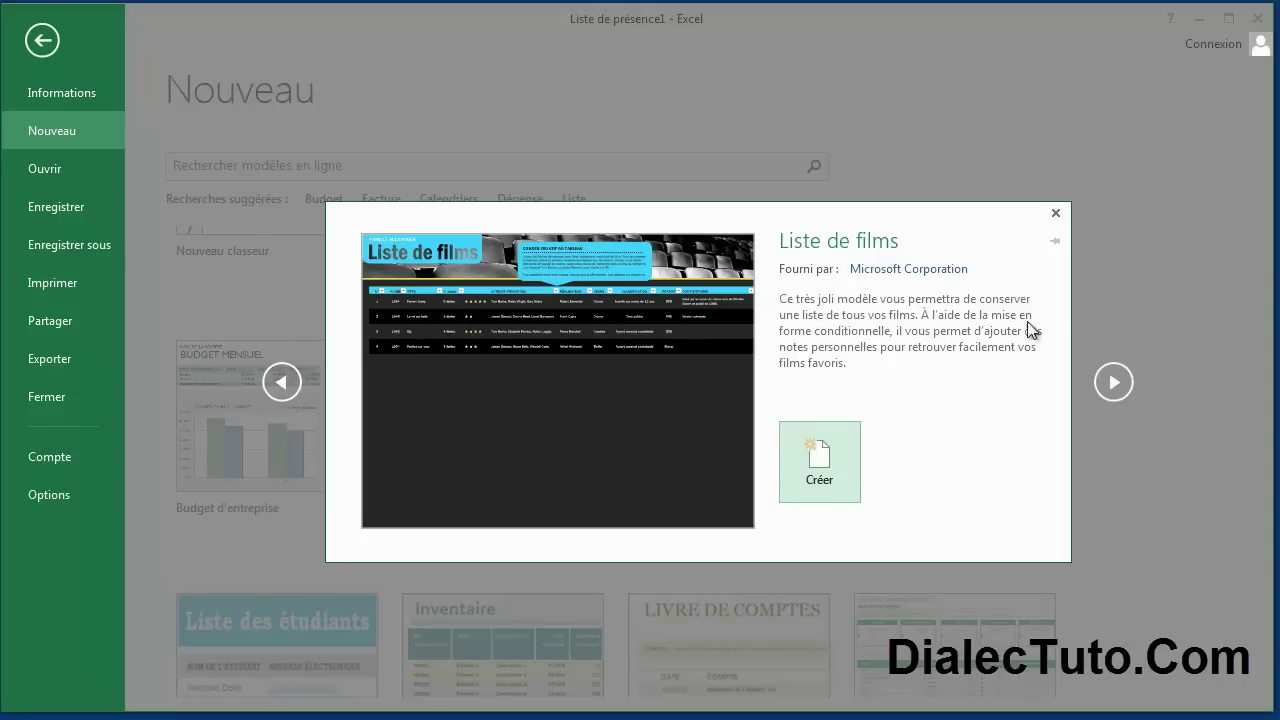
{"action": "left_click", "coordinate": [816, 470]}
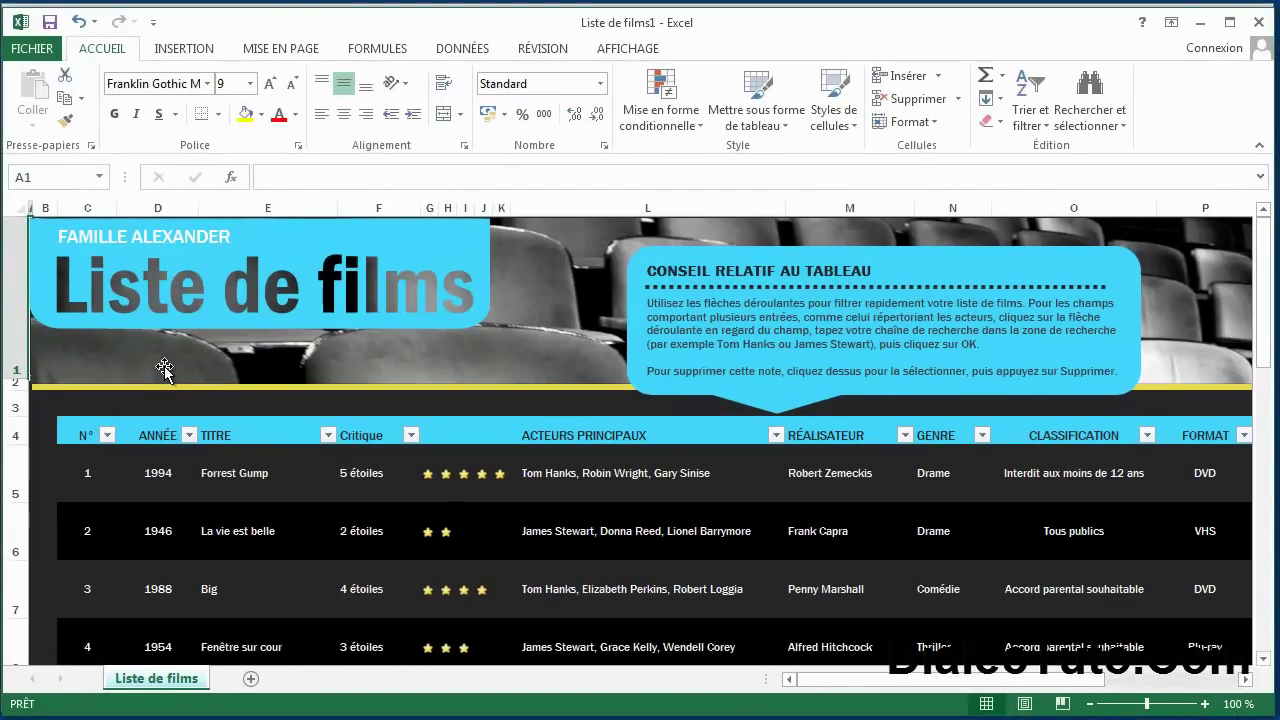
Step: Filter the GENRE column so only Comédie films are shown
{"action": "scroll", "coordinate": [215, 451], "scroll_direction": "down", "scroll_amount": 1}
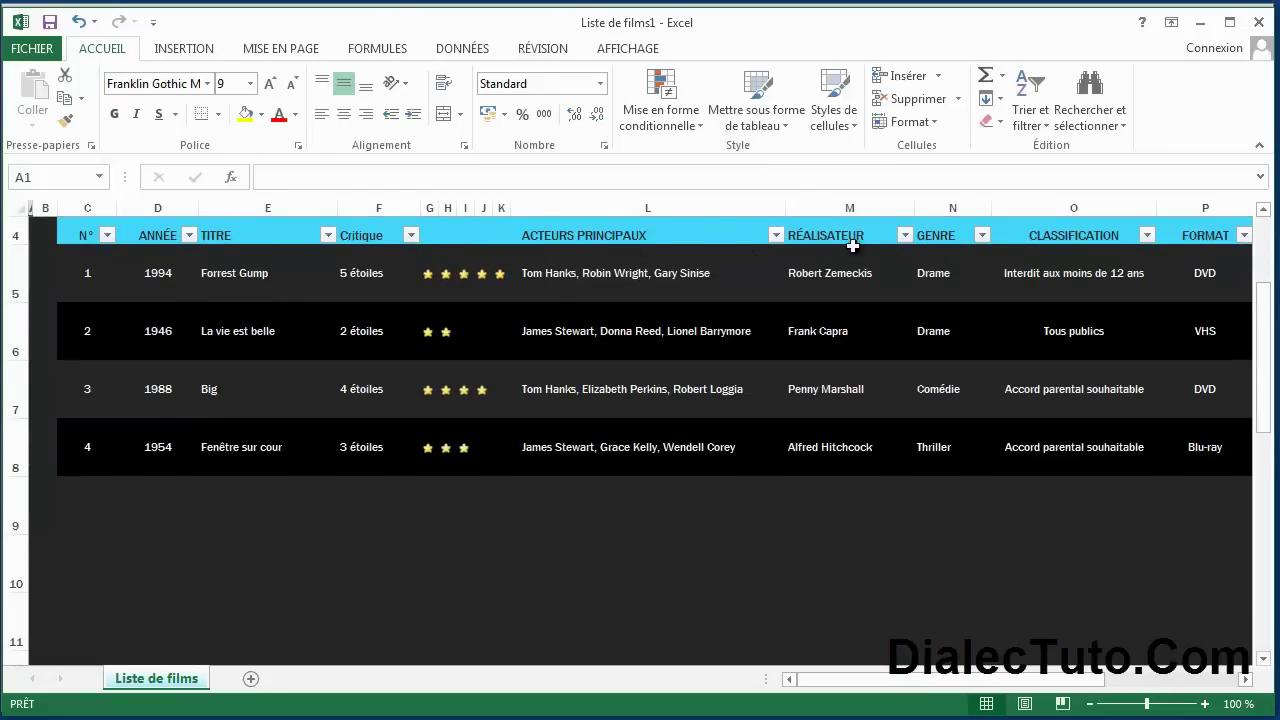
{"action": "left_click", "coordinate": [981, 236]}
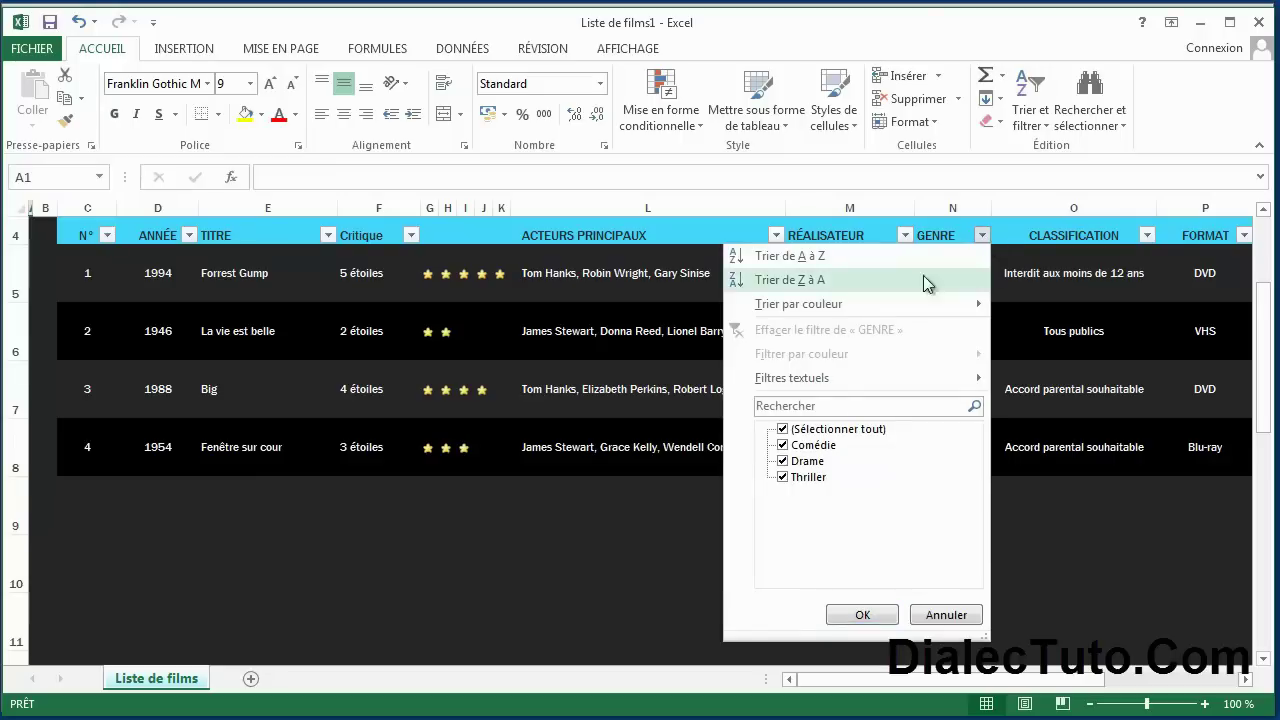
{"action": "left_click", "coordinate": [785, 430]}
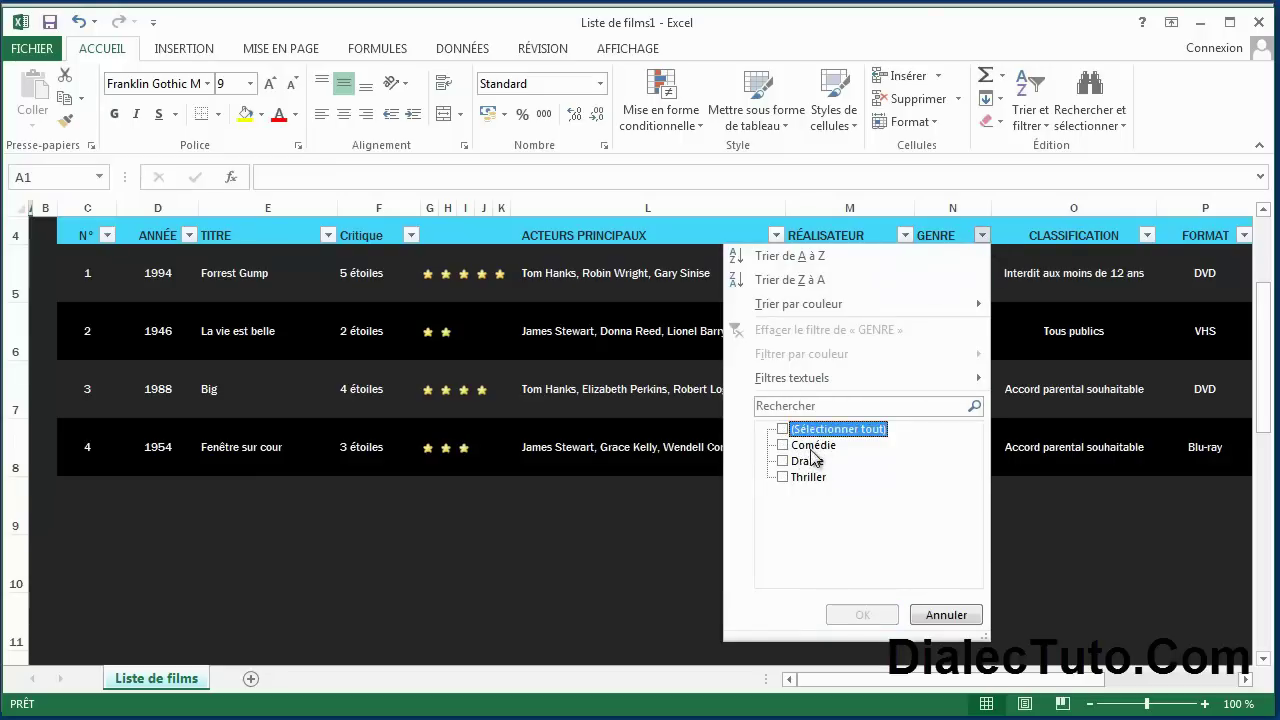
{"action": "left_click", "coordinate": [811, 450]}
{"action": "left_click", "coordinate": [862, 614]}
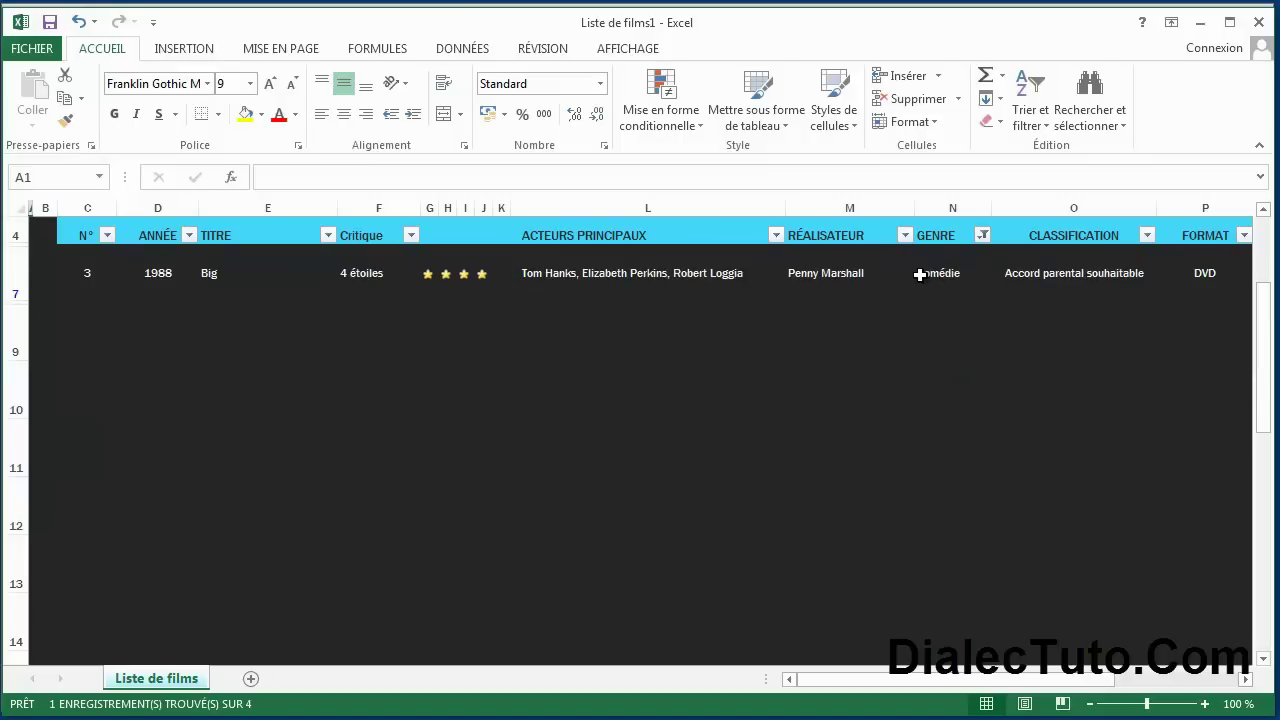
{"action": "scroll", "coordinate": [826, 293], "scroll_direction": "up", "scroll_amount": 1}
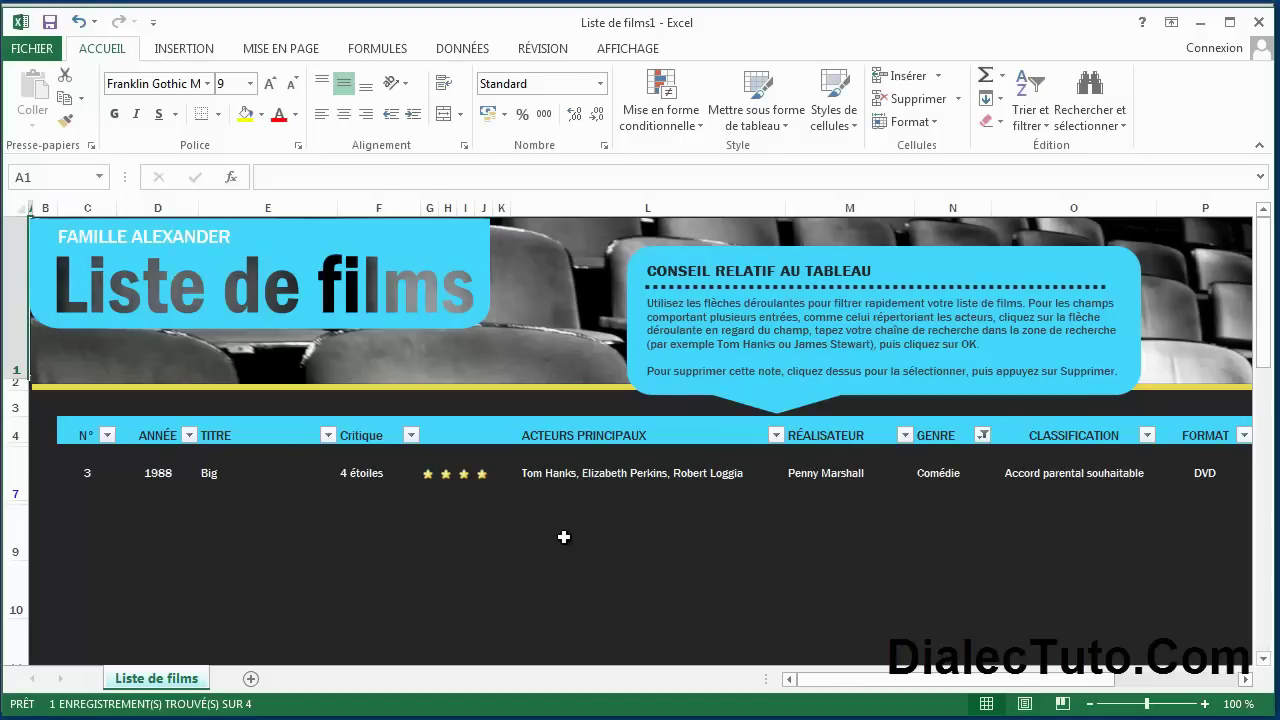
Step: Create a new workbook from the Budget d'entreprise template via FICHIER > Nouveau
{"action": "left_click", "coordinate": [33, 48]}
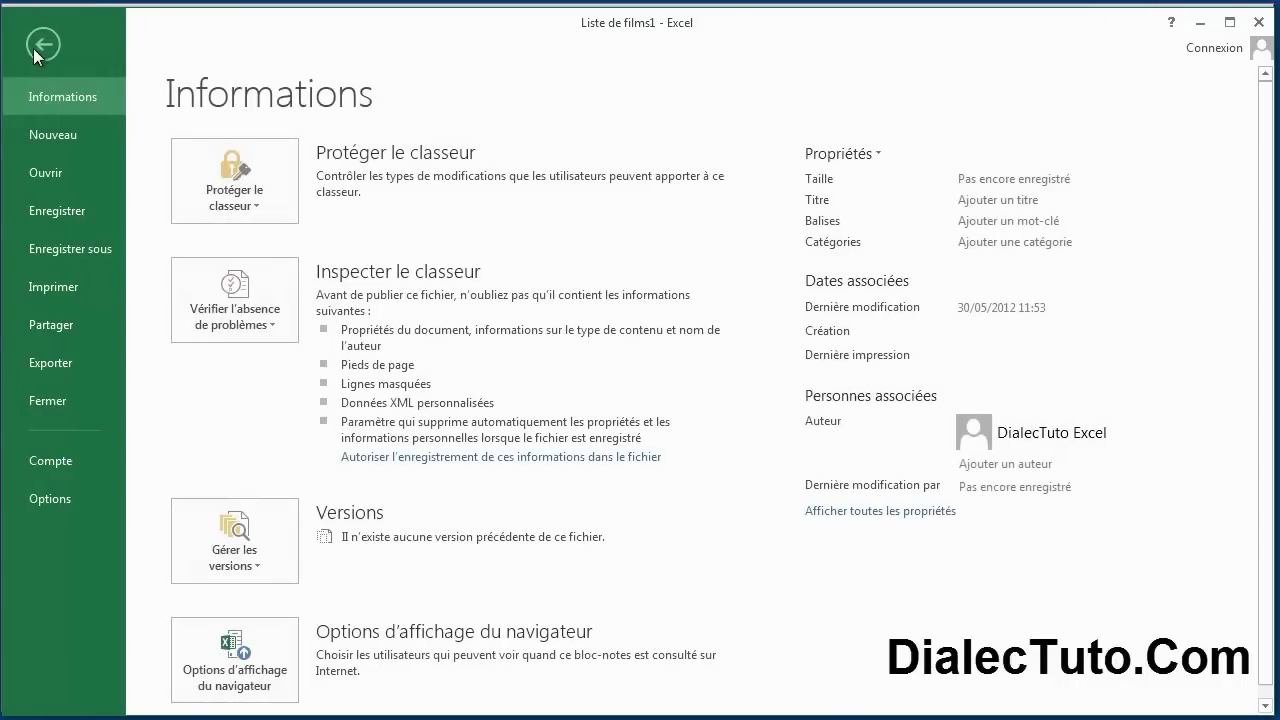
{"action": "left_click", "coordinate": [55, 137]}
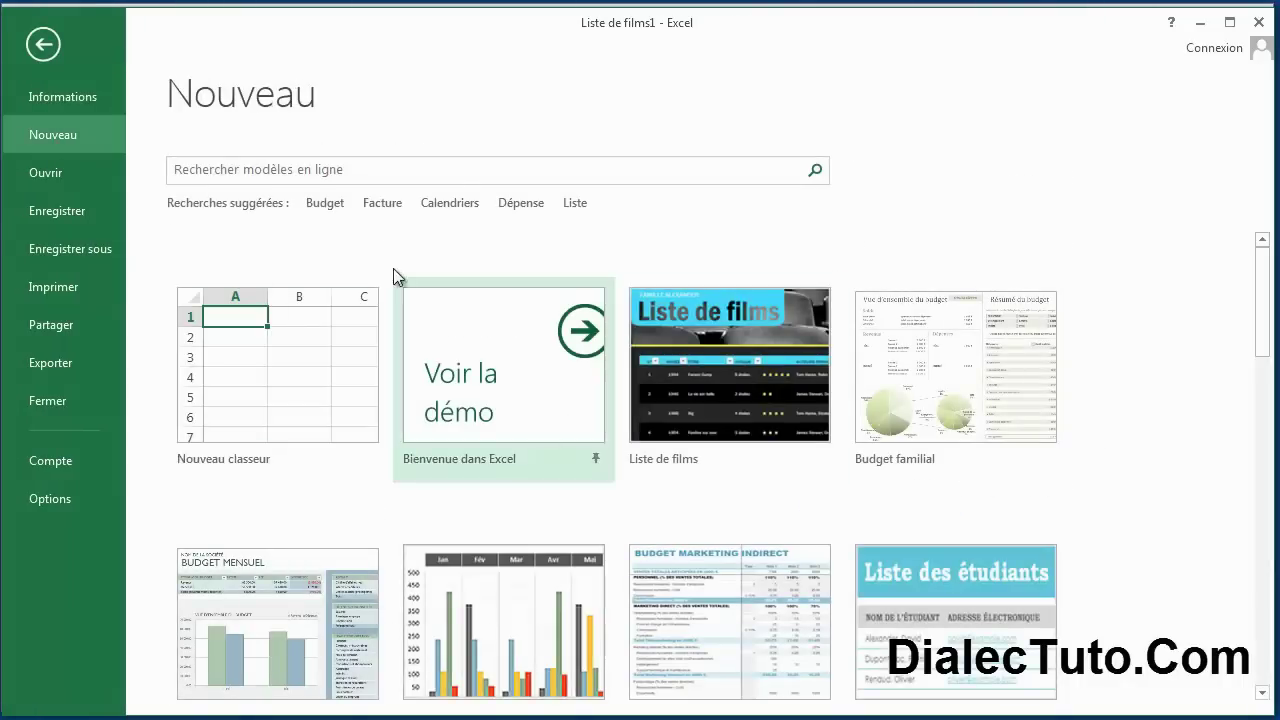
{"action": "scroll", "coordinate": [725, 470], "scroll_direction": "down", "scroll_amount": 1}
{"action": "scroll", "coordinate": [725, 470], "scroll_direction": "down", "scroll_amount": 2}
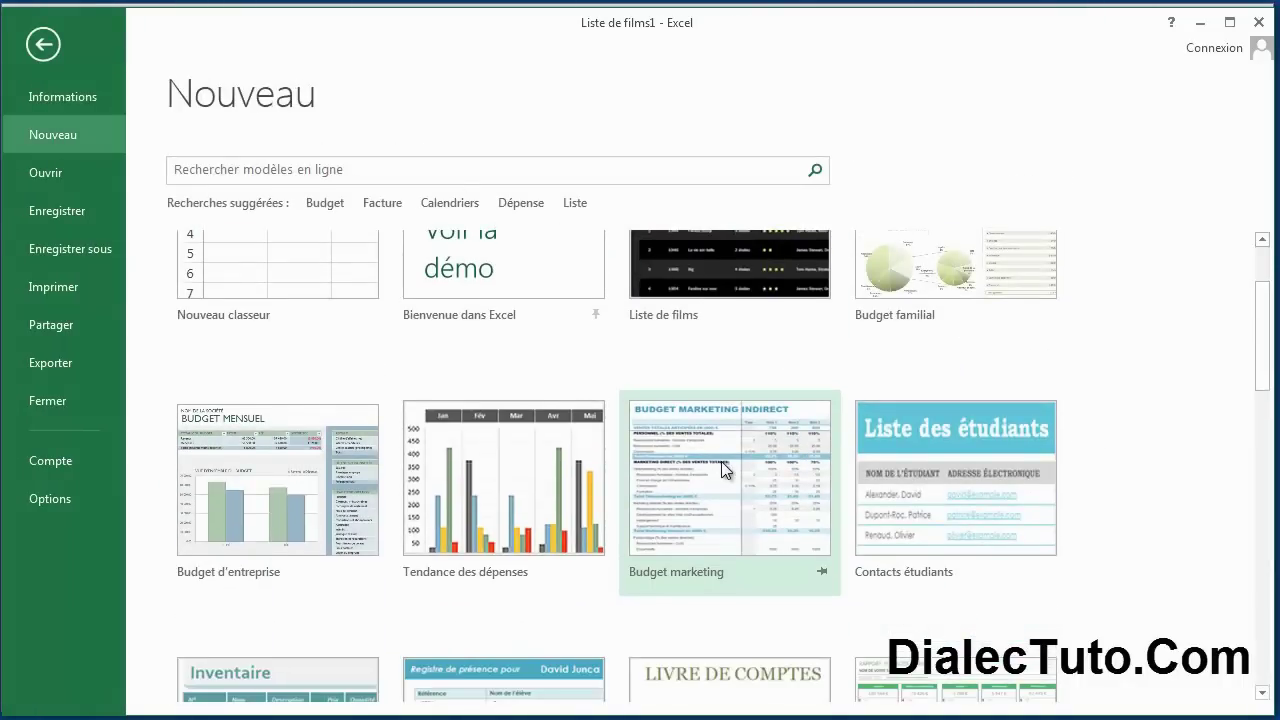
{"action": "scroll", "coordinate": [725, 470], "scroll_direction": "down", "scroll_amount": 1}
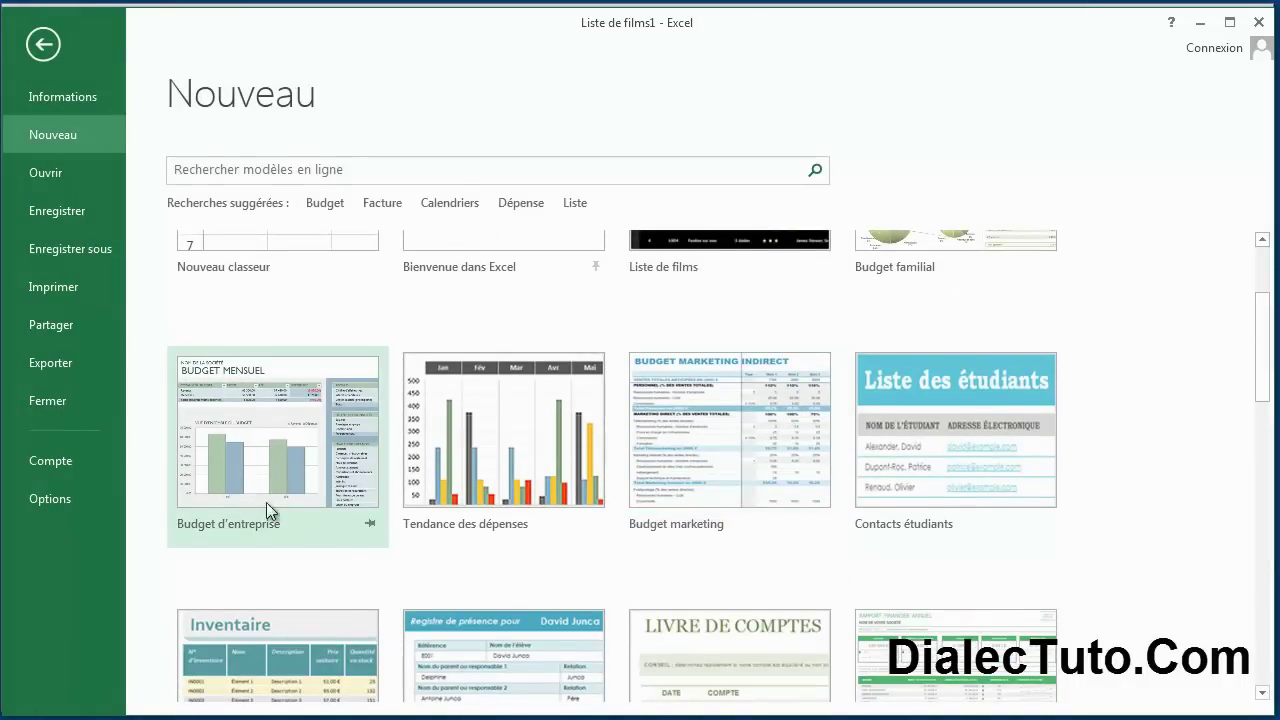
{"action": "left_click", "coordinate": [263, 462]}
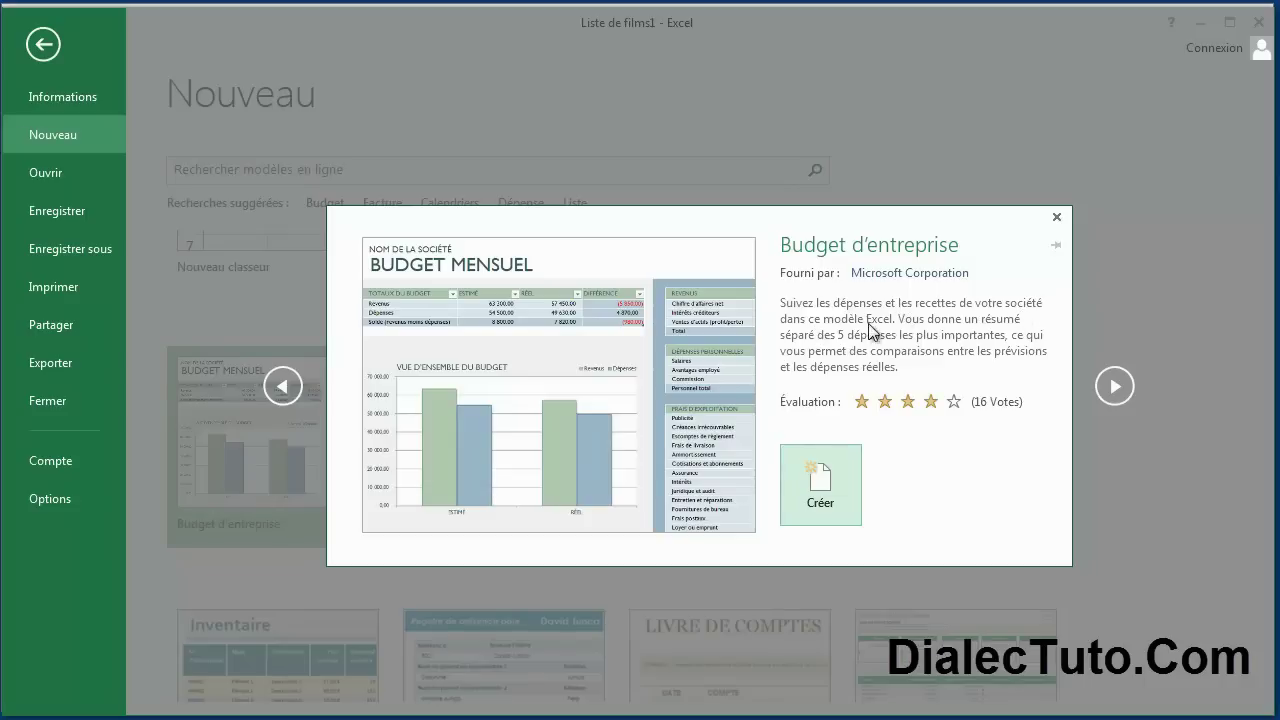
{"action": "left_click", "coordinate": [824, 505]}
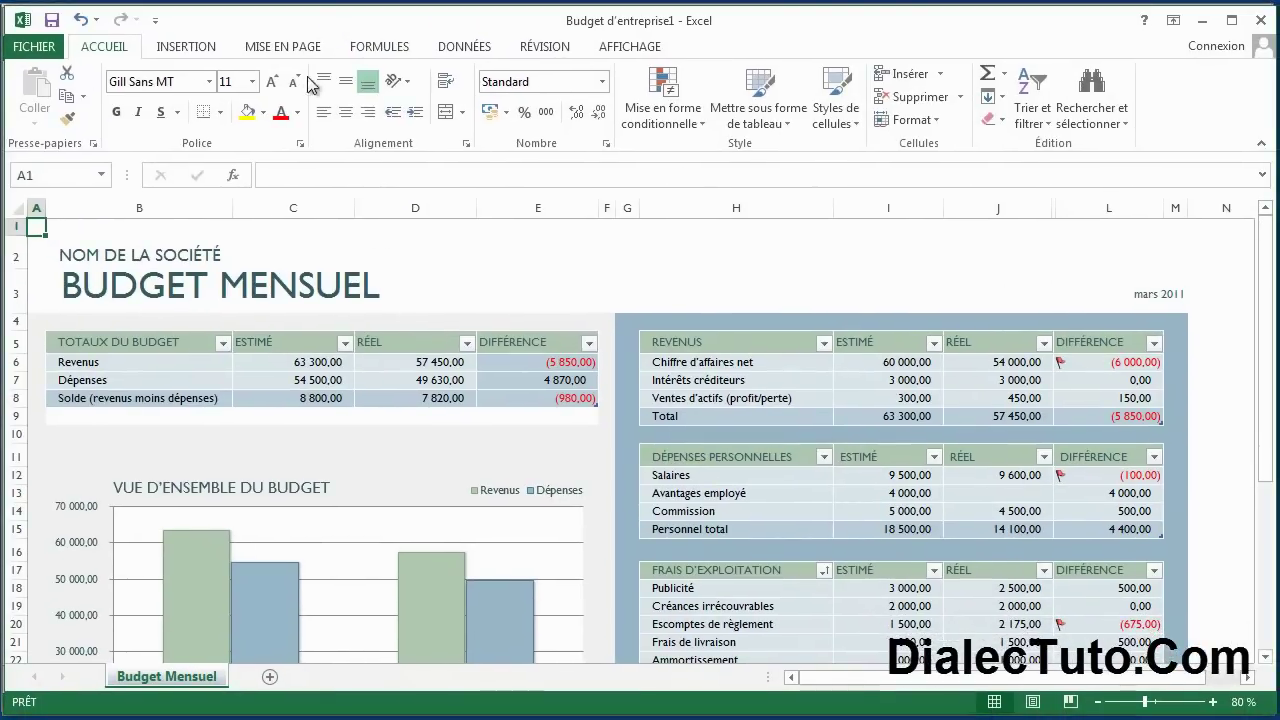
{"action": "left_click", "coordinate": [173, 259]}
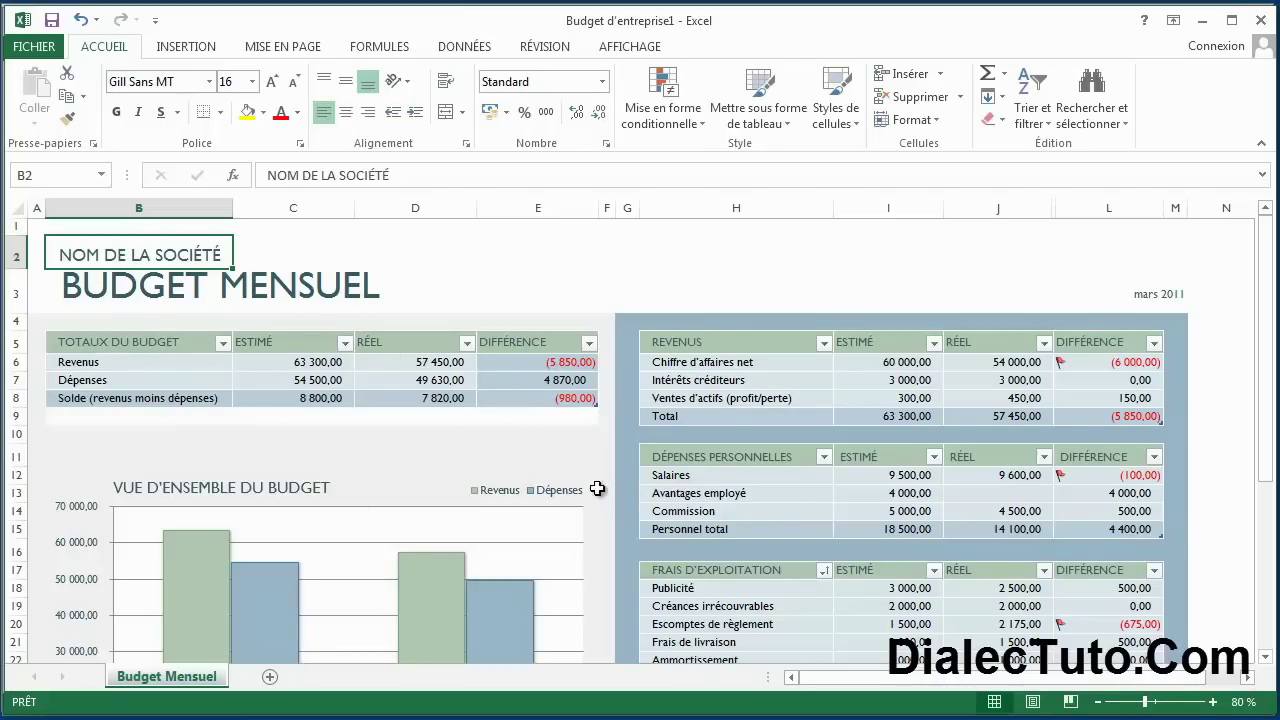
{"action": "left_click", "coordinate": [824, 343]}
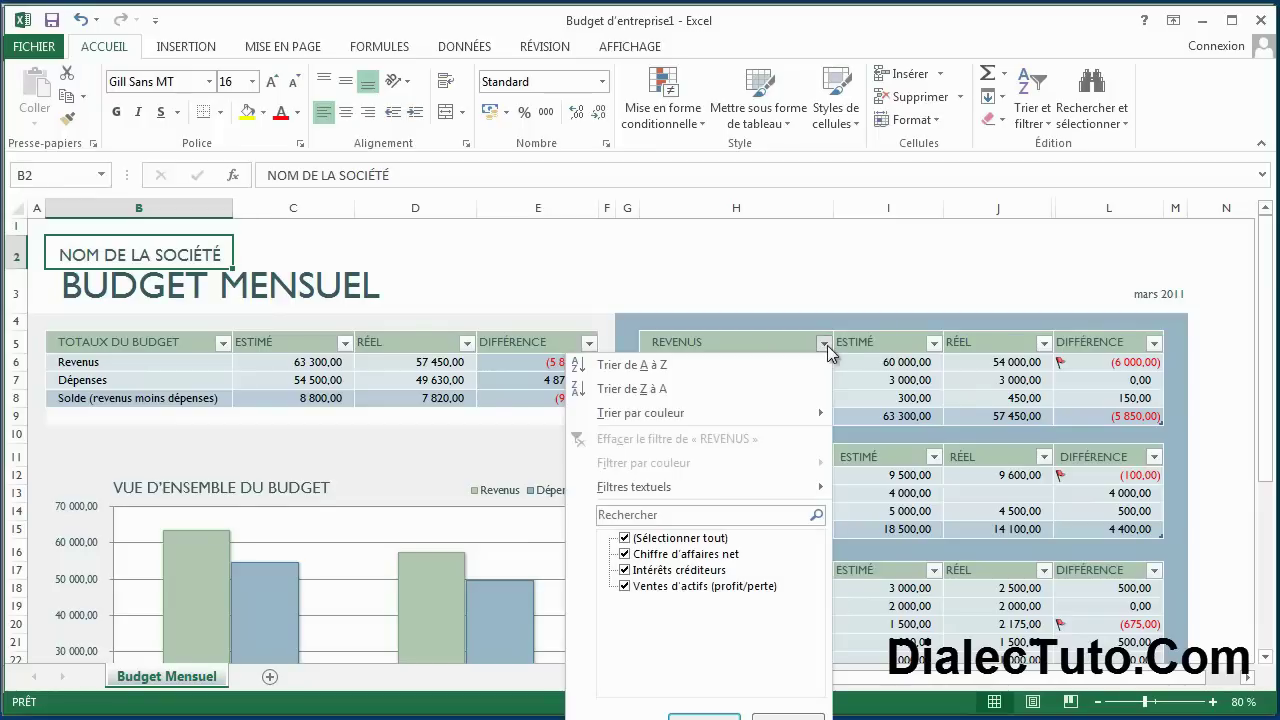
{"action": "left_click", "coordinate": [680, 288]}
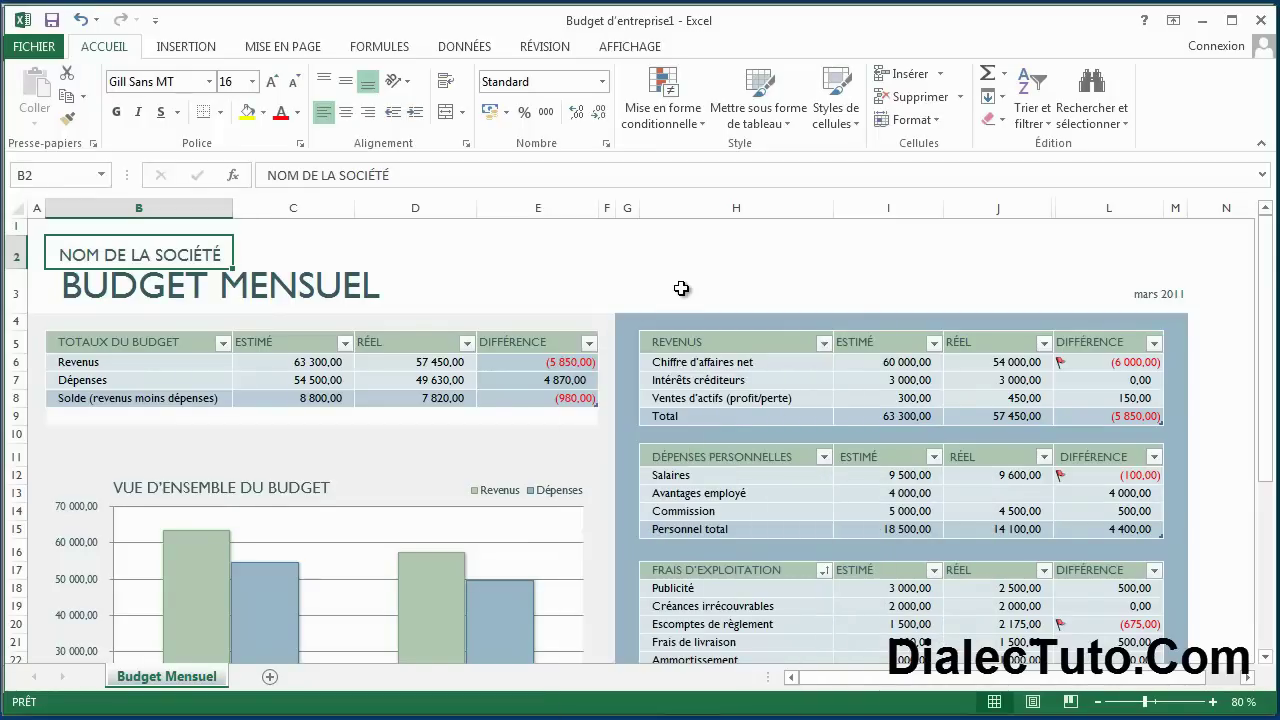
{"action": "scroll", "coordinate": [443, 397], "scroll_direction": "down", "scroll_amount": 1}
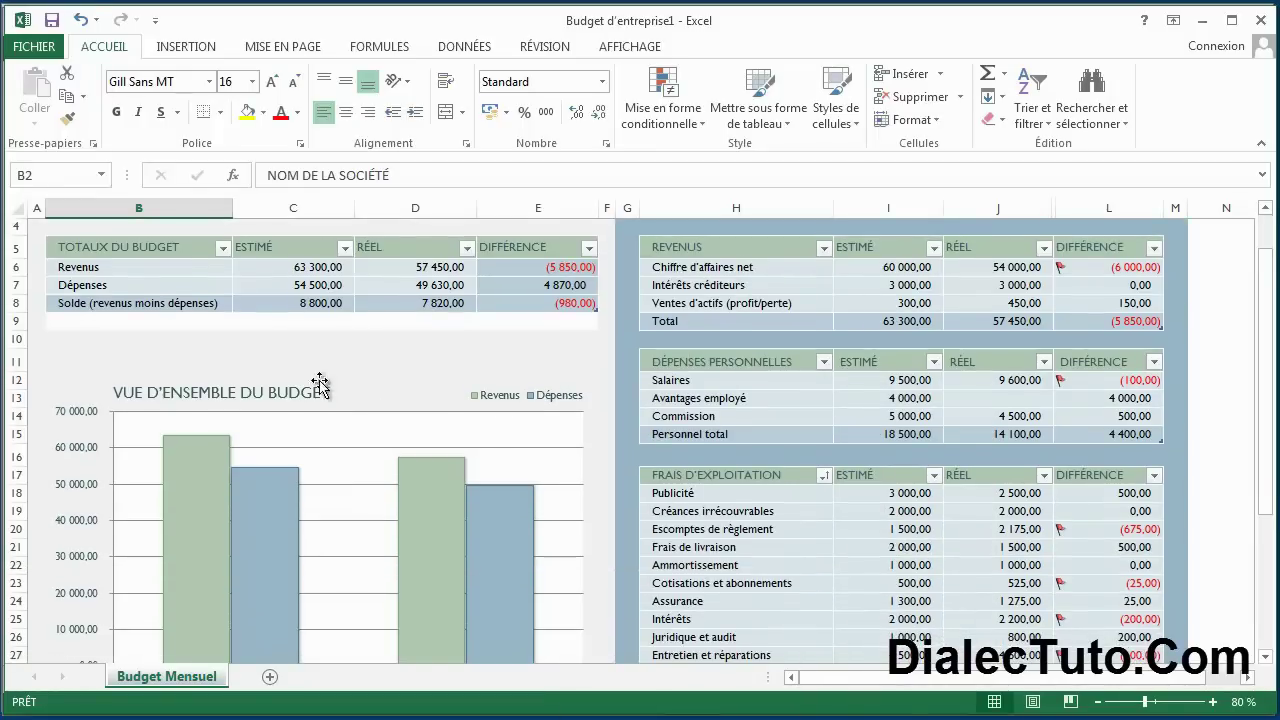
Step: Enter 100 as the estimated Revenus in C6, then check the updated balance in C8
{"action": "left_click", "coordinate": [291, 270]}
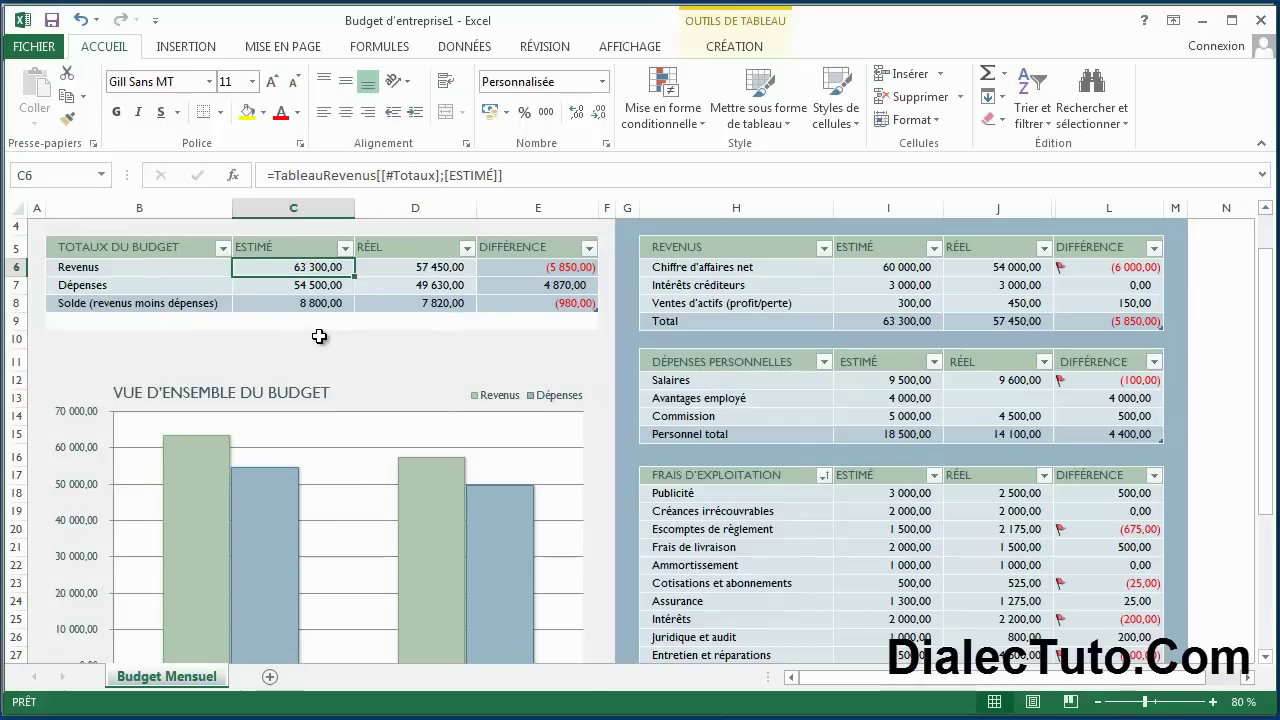
{"action": "type", "text": "1"}
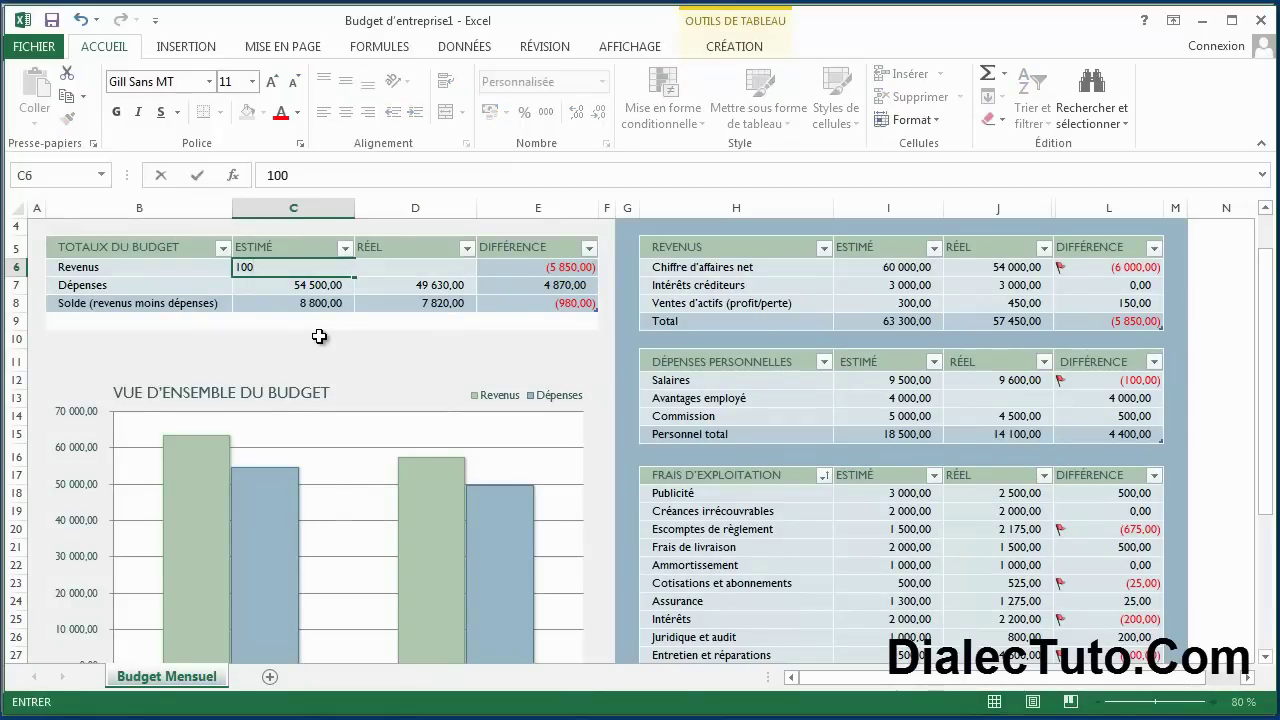
{"action": "left_click", "coordinate": [319, 336]}
{"action": "scroll", "coordinate": [319, 530], "scroll_direction": "down", "scroll_amount": 1}
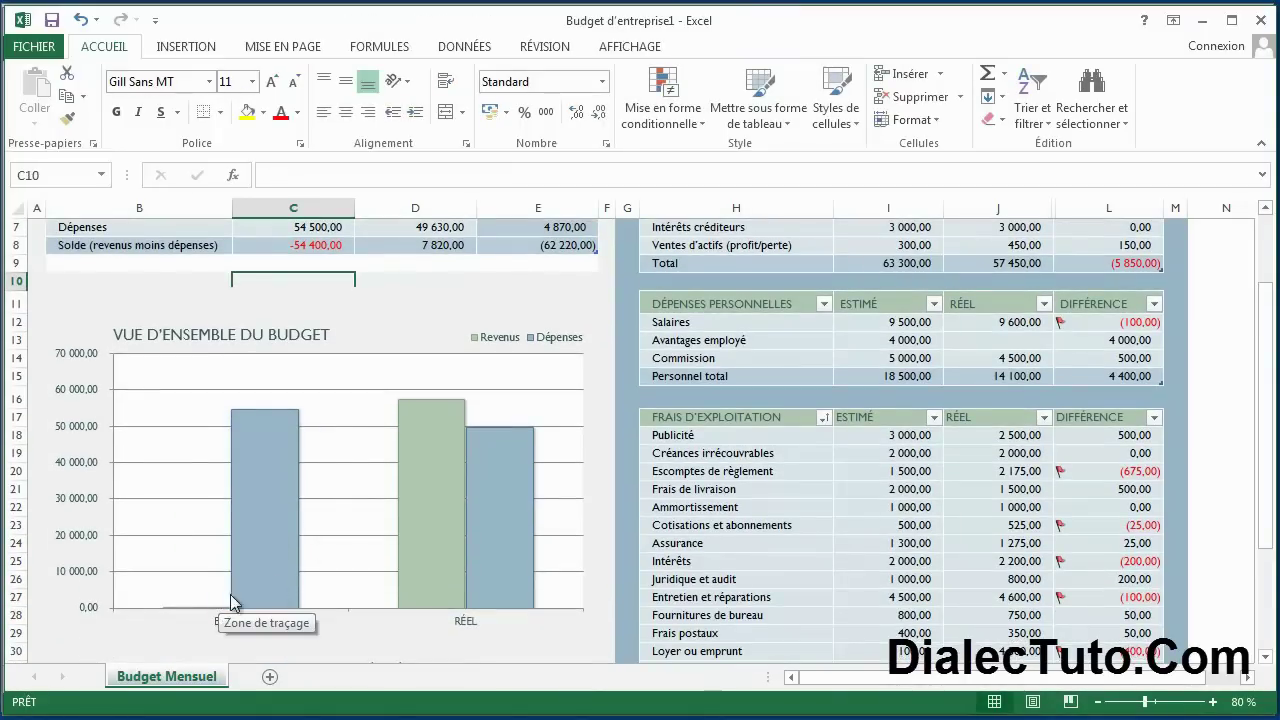
{"action": "scroll", "coordinate": [371, 500], "scroll_direction": "up", "scroll_amount": 1}
{"action": "left_click", "coordinate": [323, 277]}
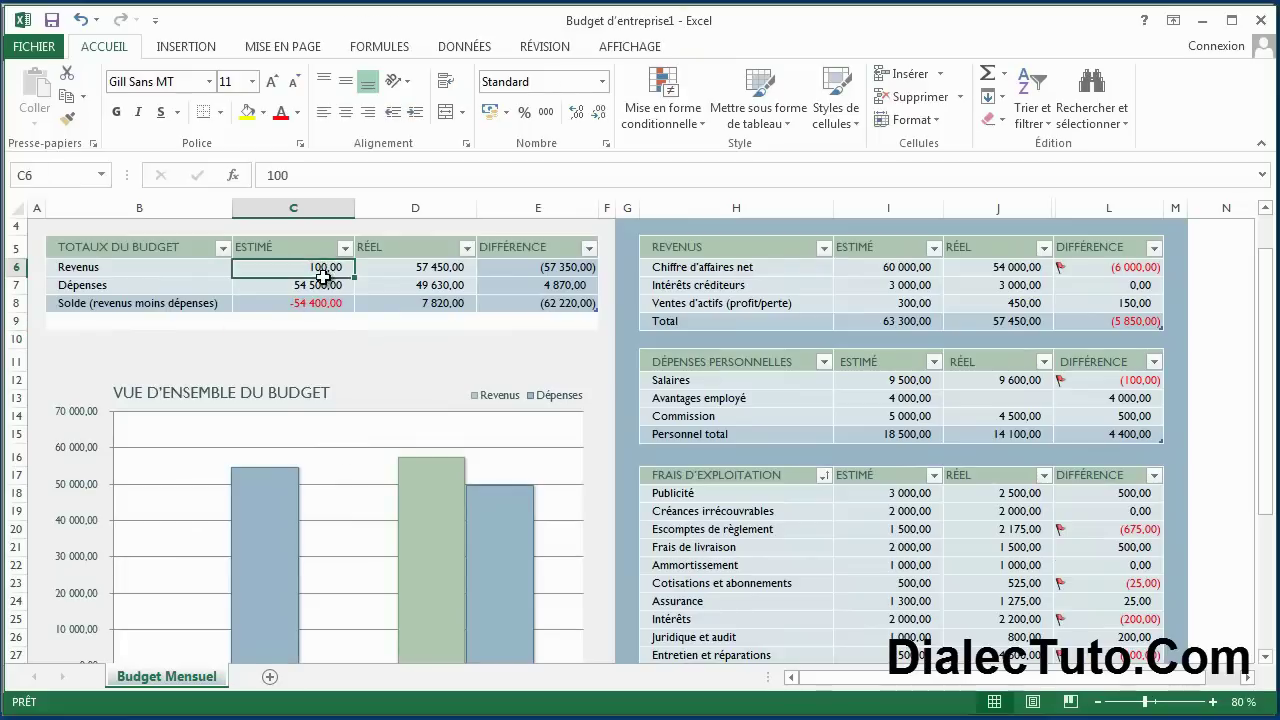
{"action": "left_click", "coordinate": [302, 305]}
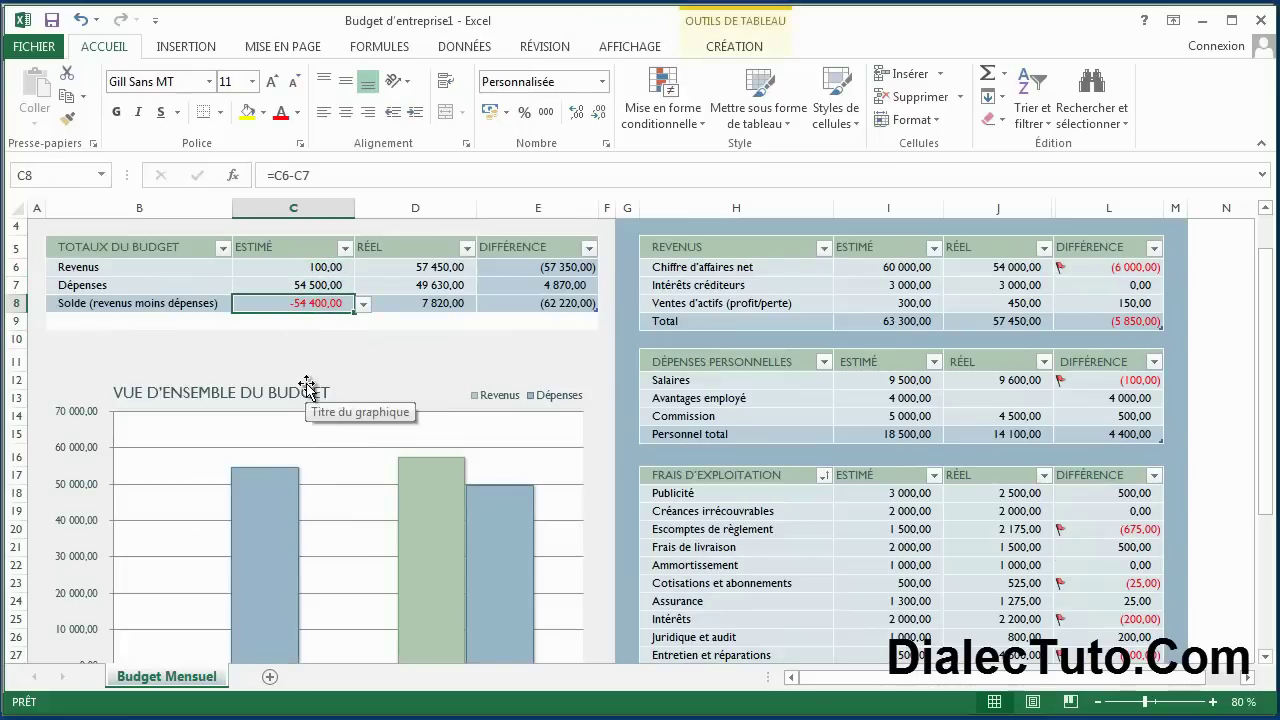